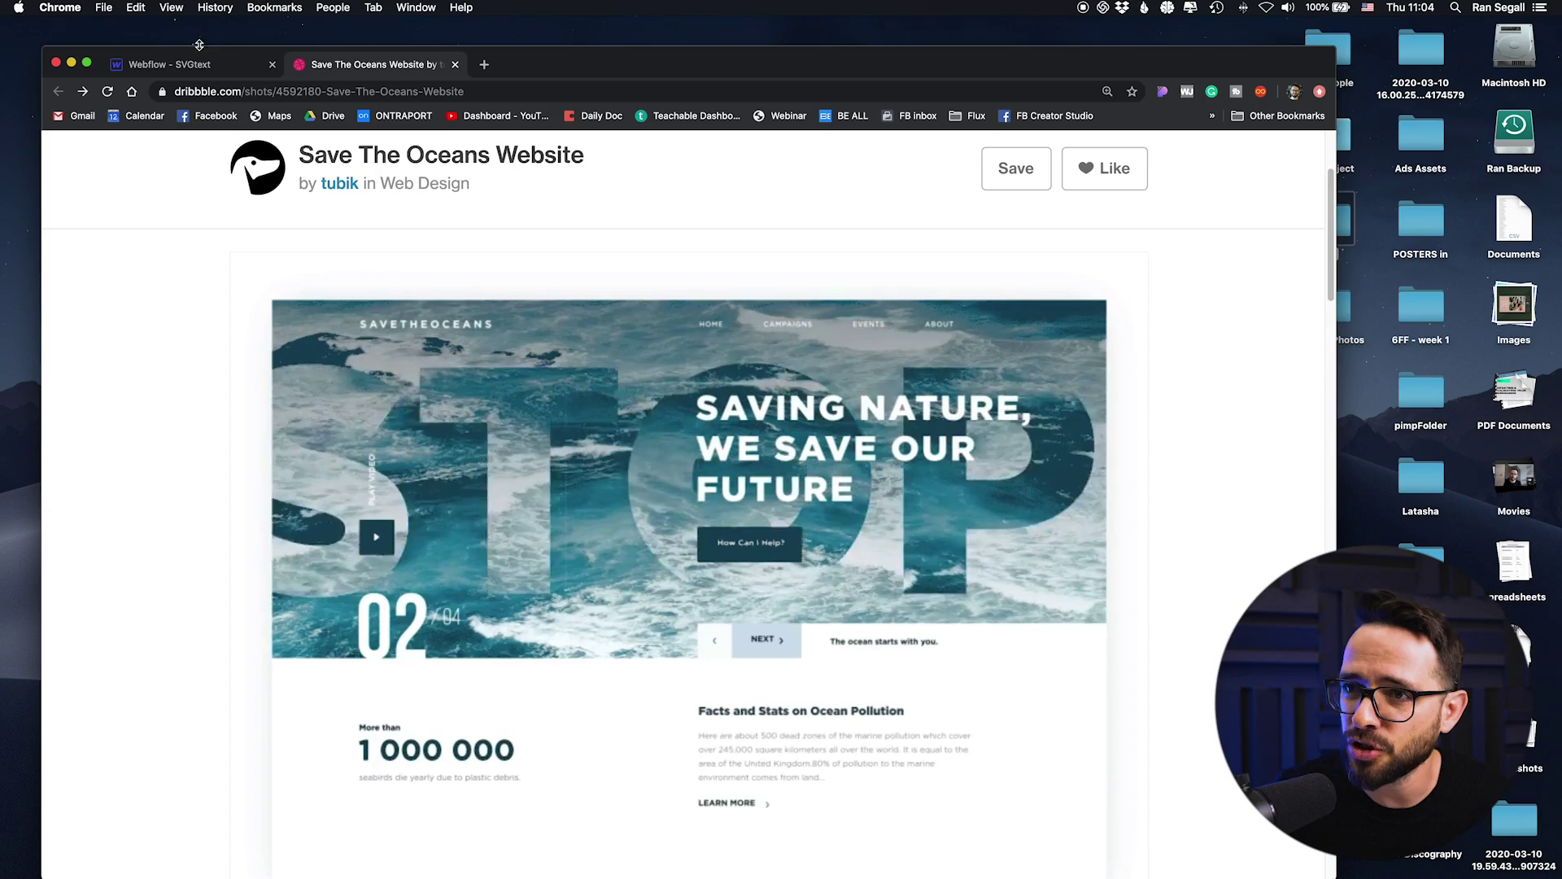
- Select the FLUX text-with-bg block and scroll its styles to the astonalarge.jpg background image
left_click(199, 64)
key("z")
left_click(617, 273)
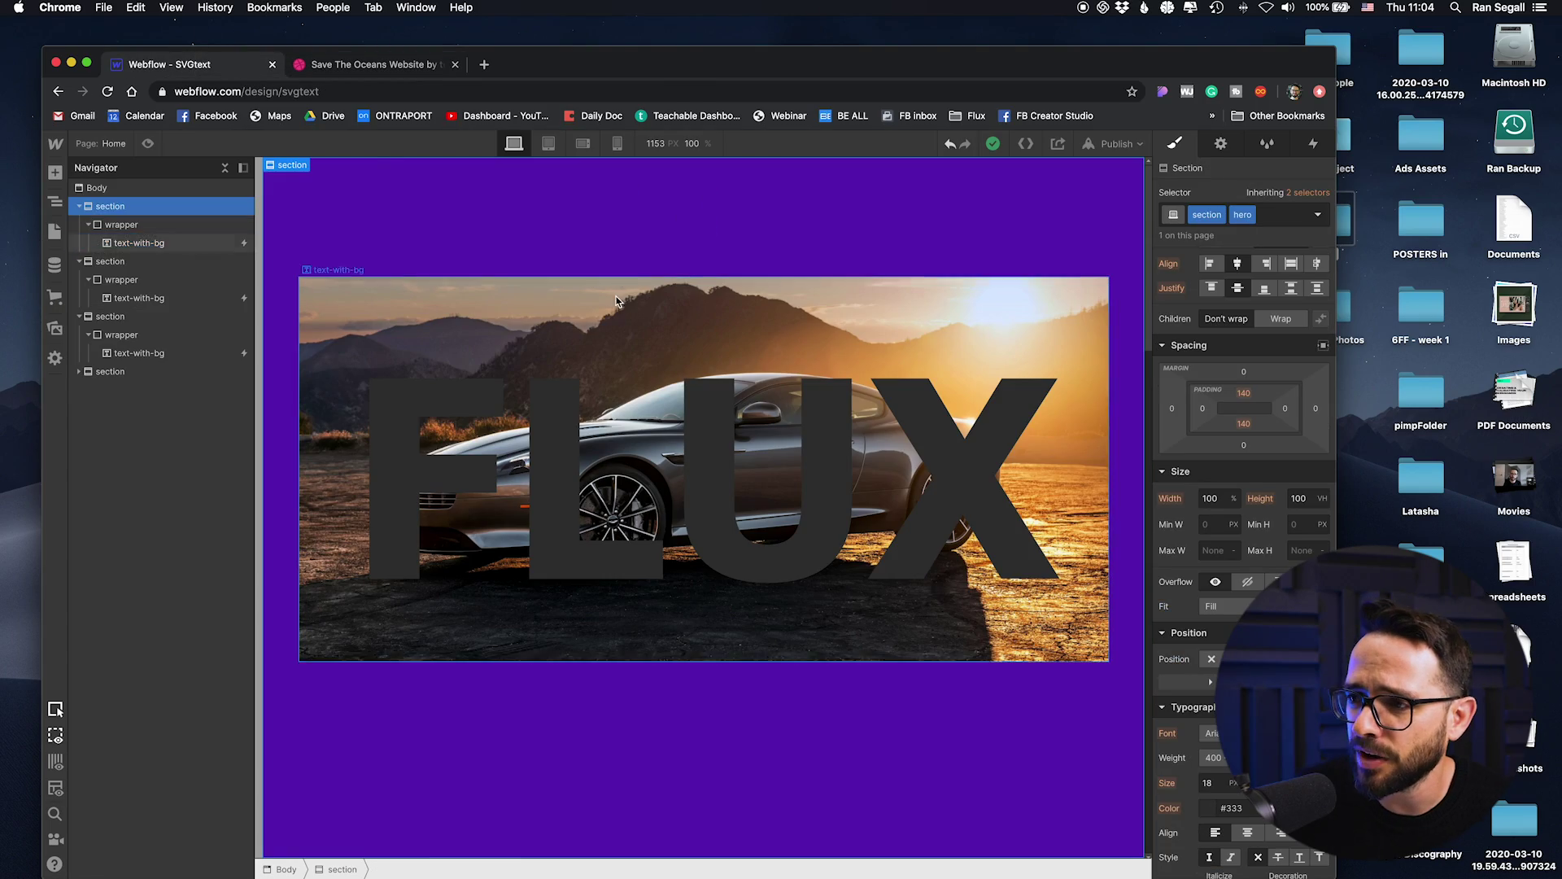
left_click(627, 345)
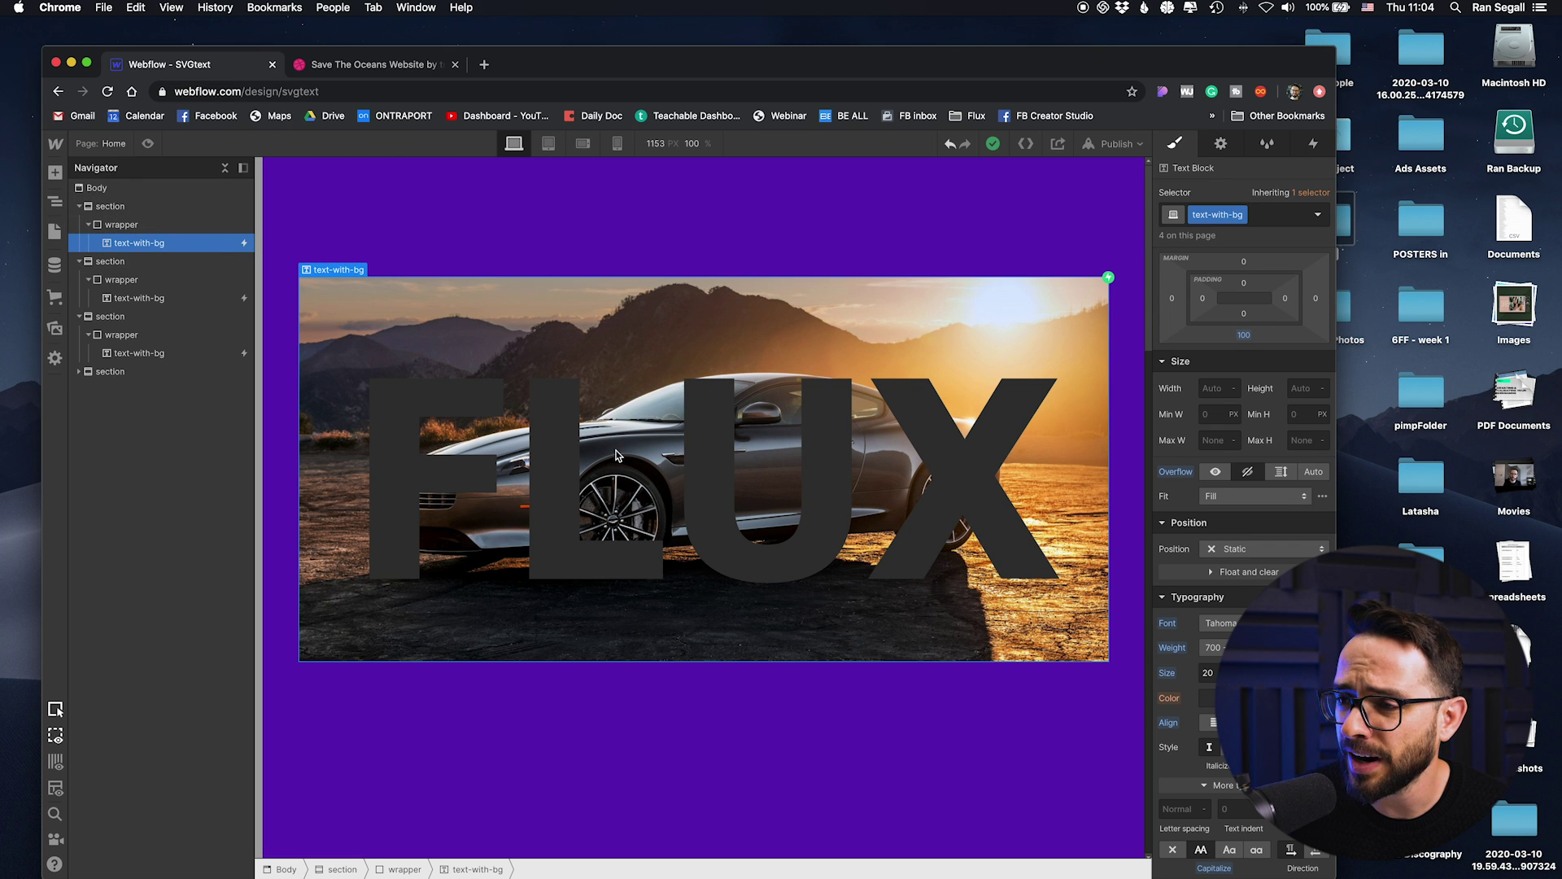
left_click_drag(505, 458, 1079, 442)
key("Escape")
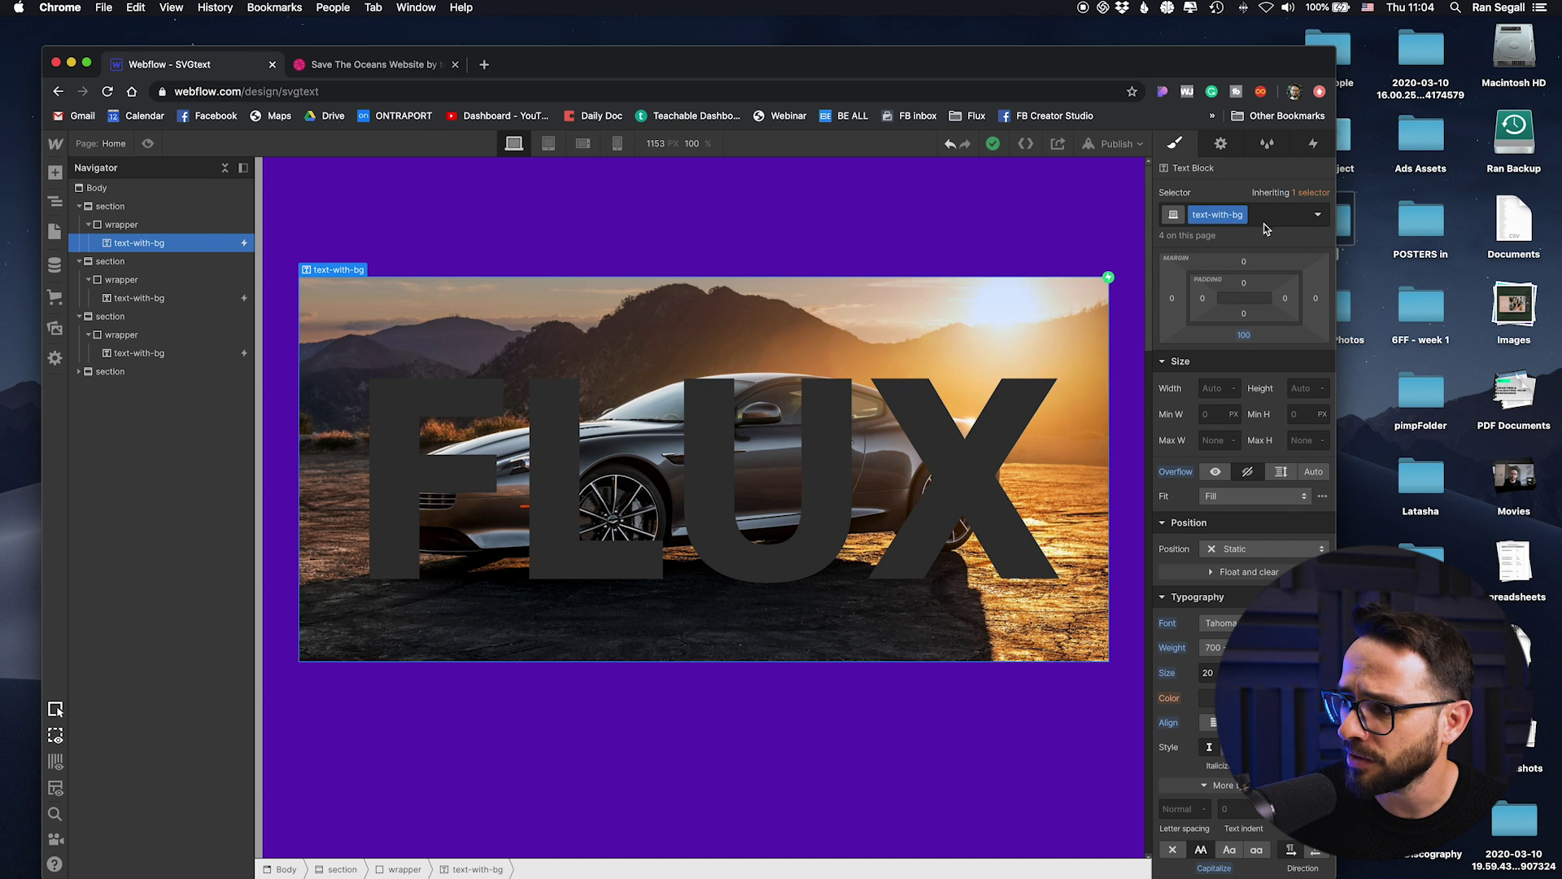
scroll(1227, 528, "down", 10)
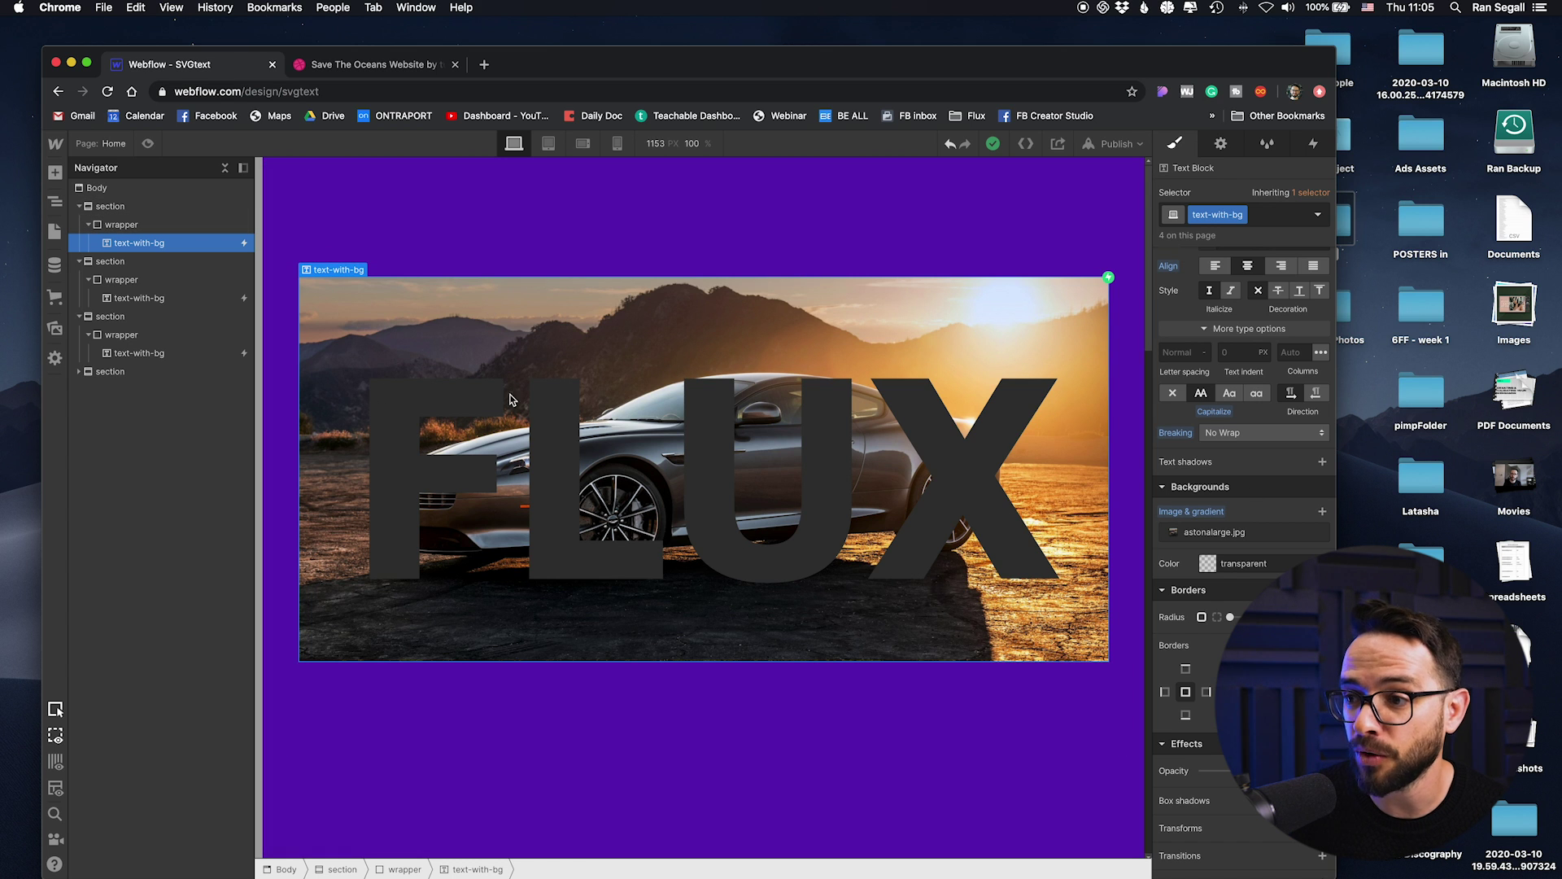
scroll(810, 470, "down", 17)
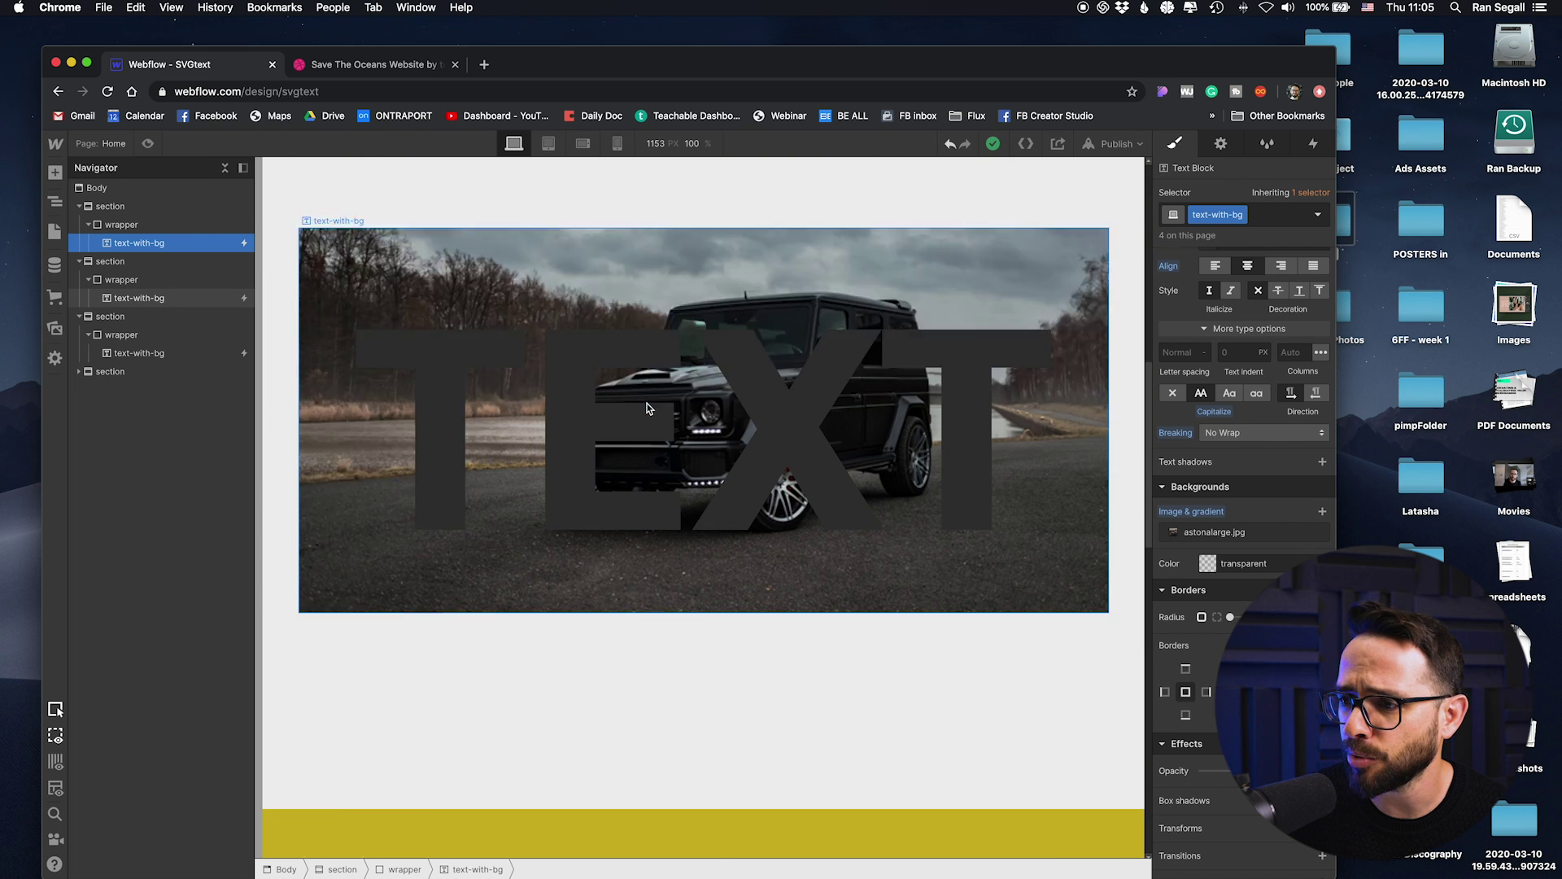
scroll(546, 359, "up", 15)
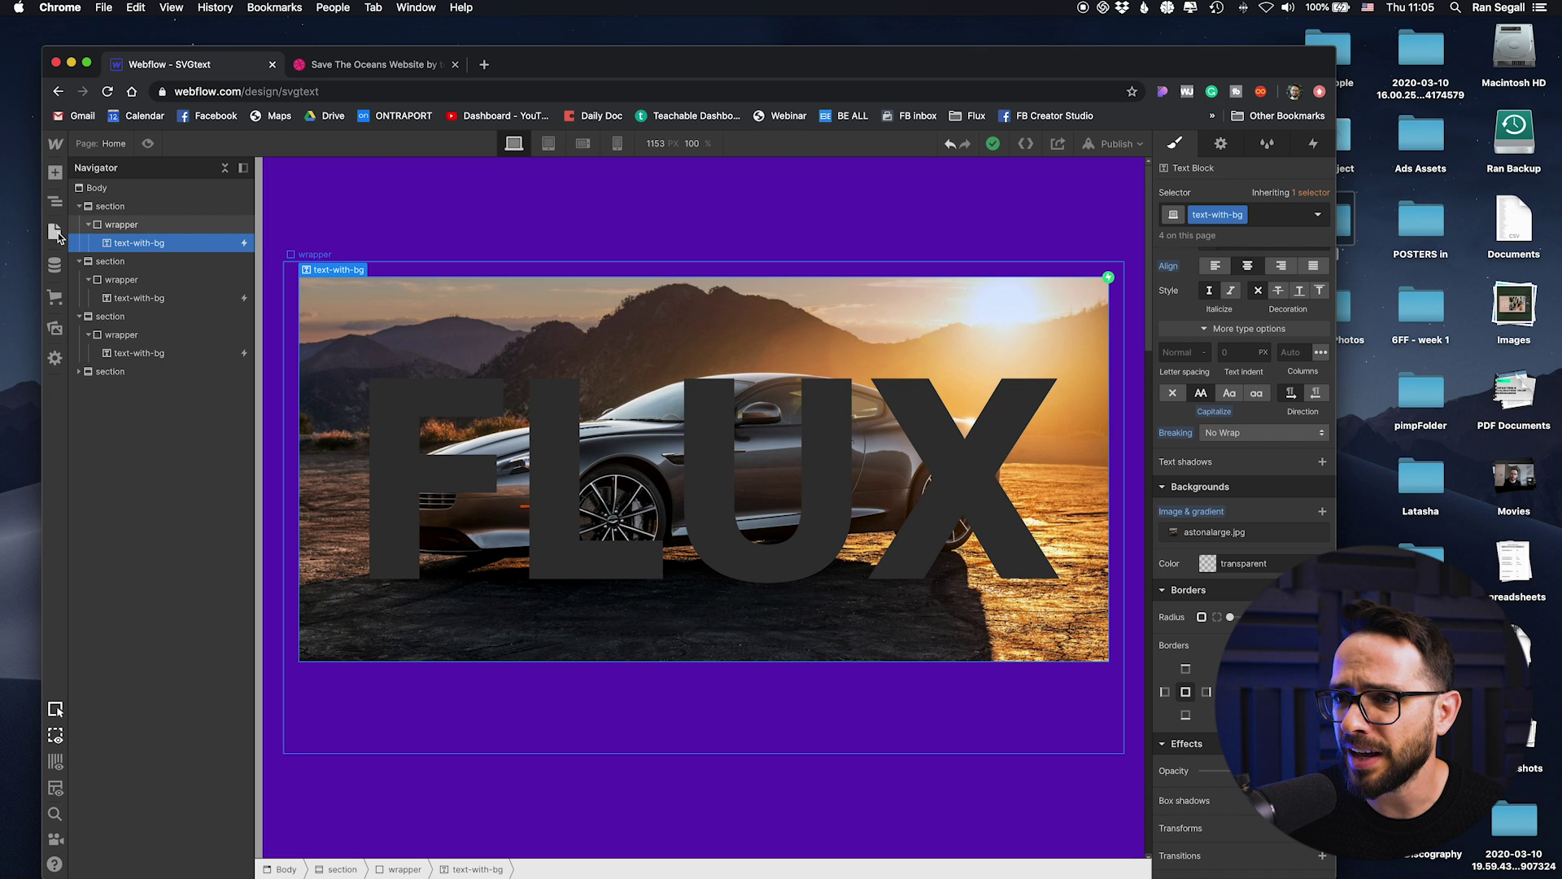
- Review the Home page head code giving .text-with-bg transparent fill and text background clipping
left_click(54, 233)
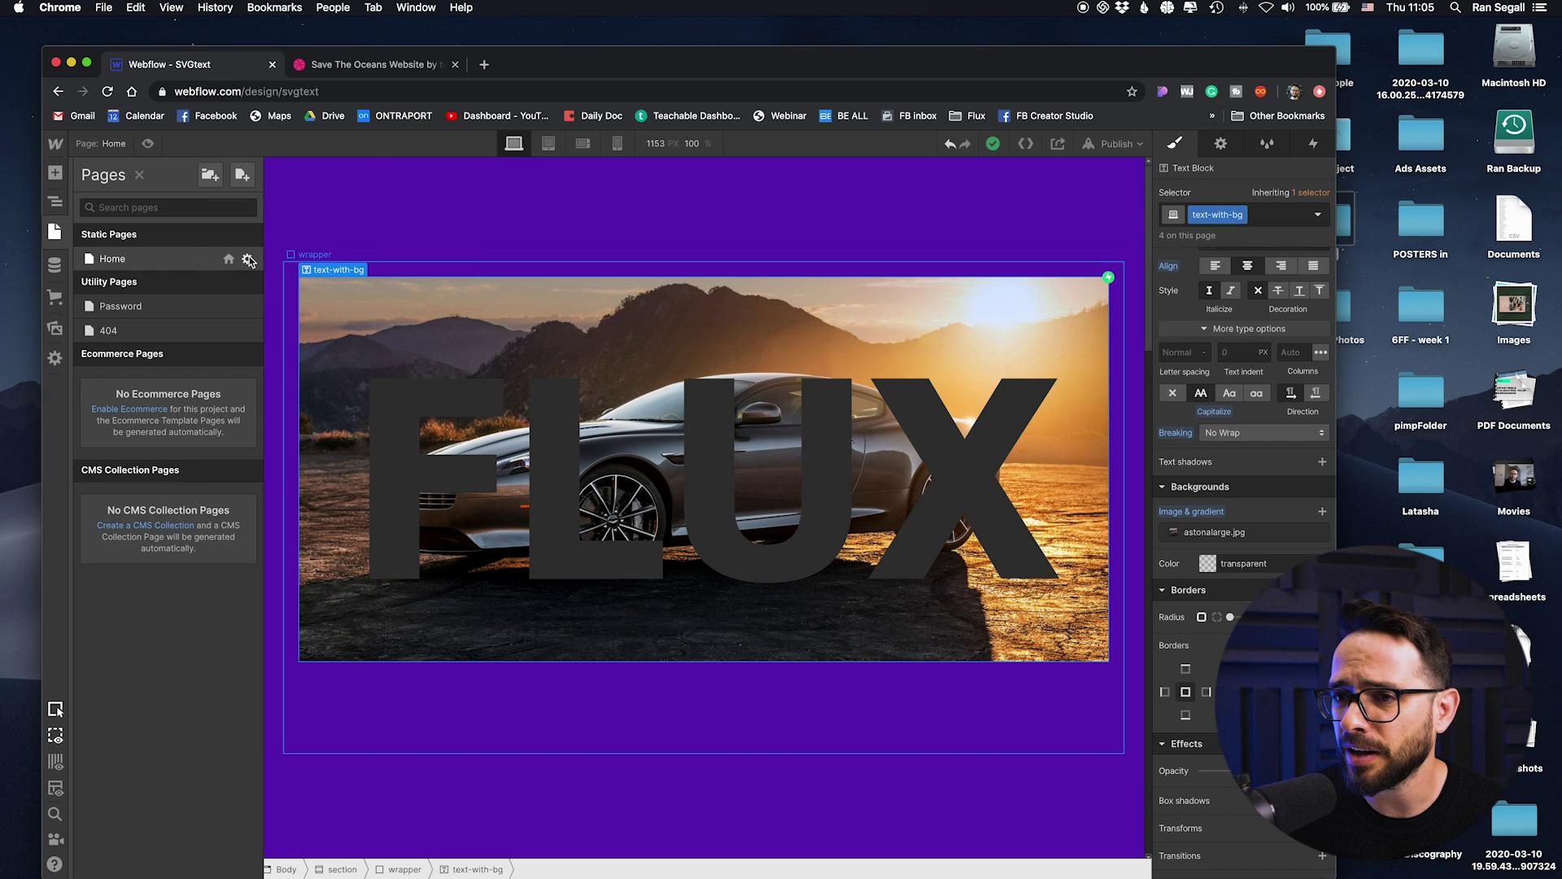
left_click(249, 261)
scroll(484, 297, "down", 5)
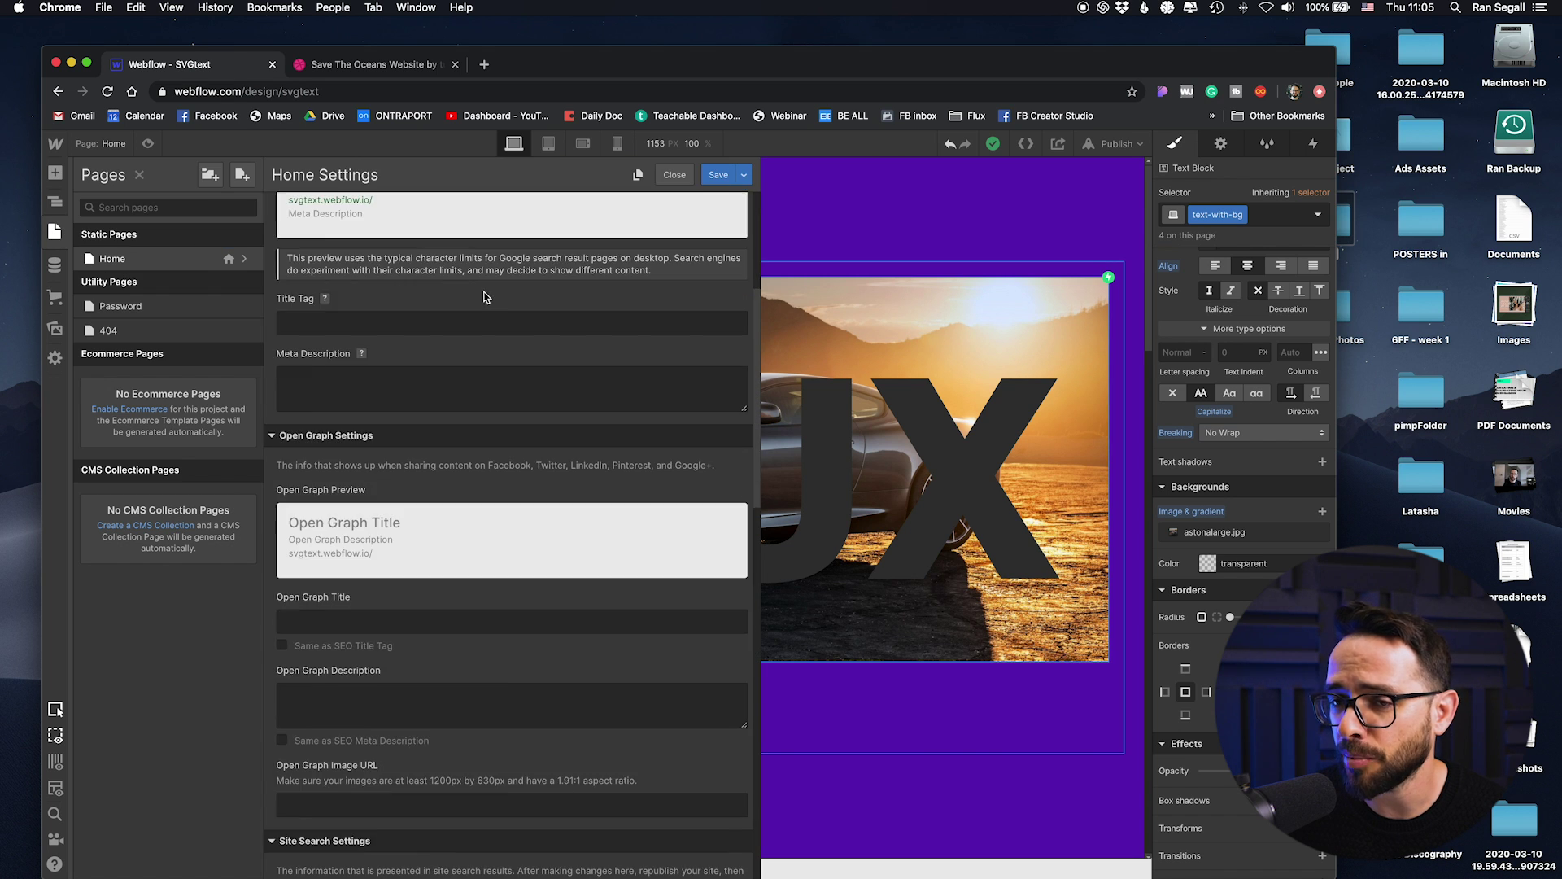
scroll(478, 299, "down", 10)
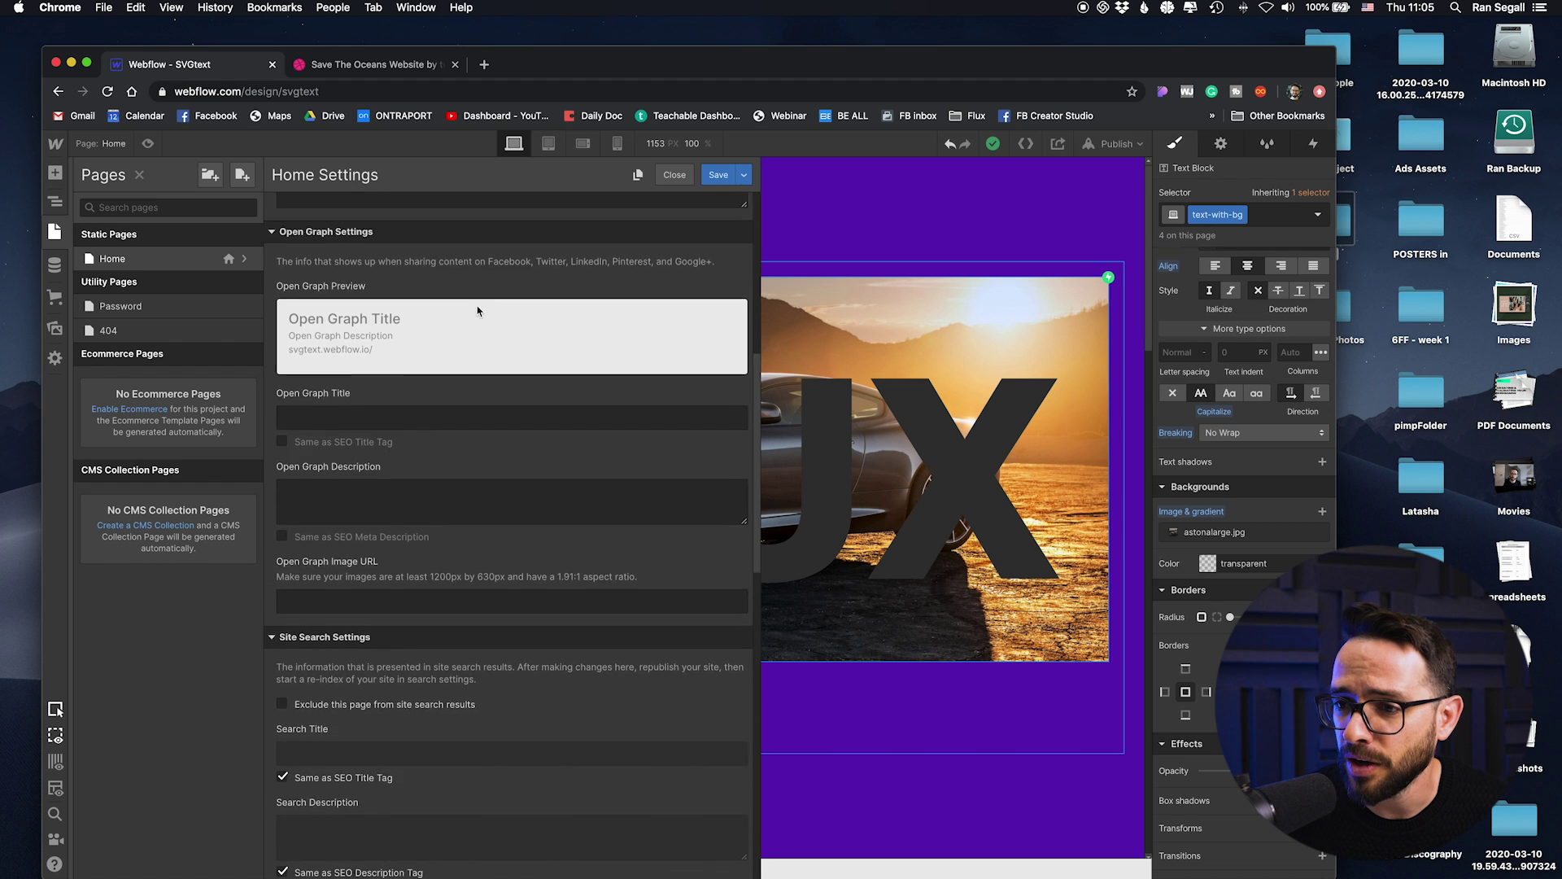
scroll(416, 696, "down", 2)
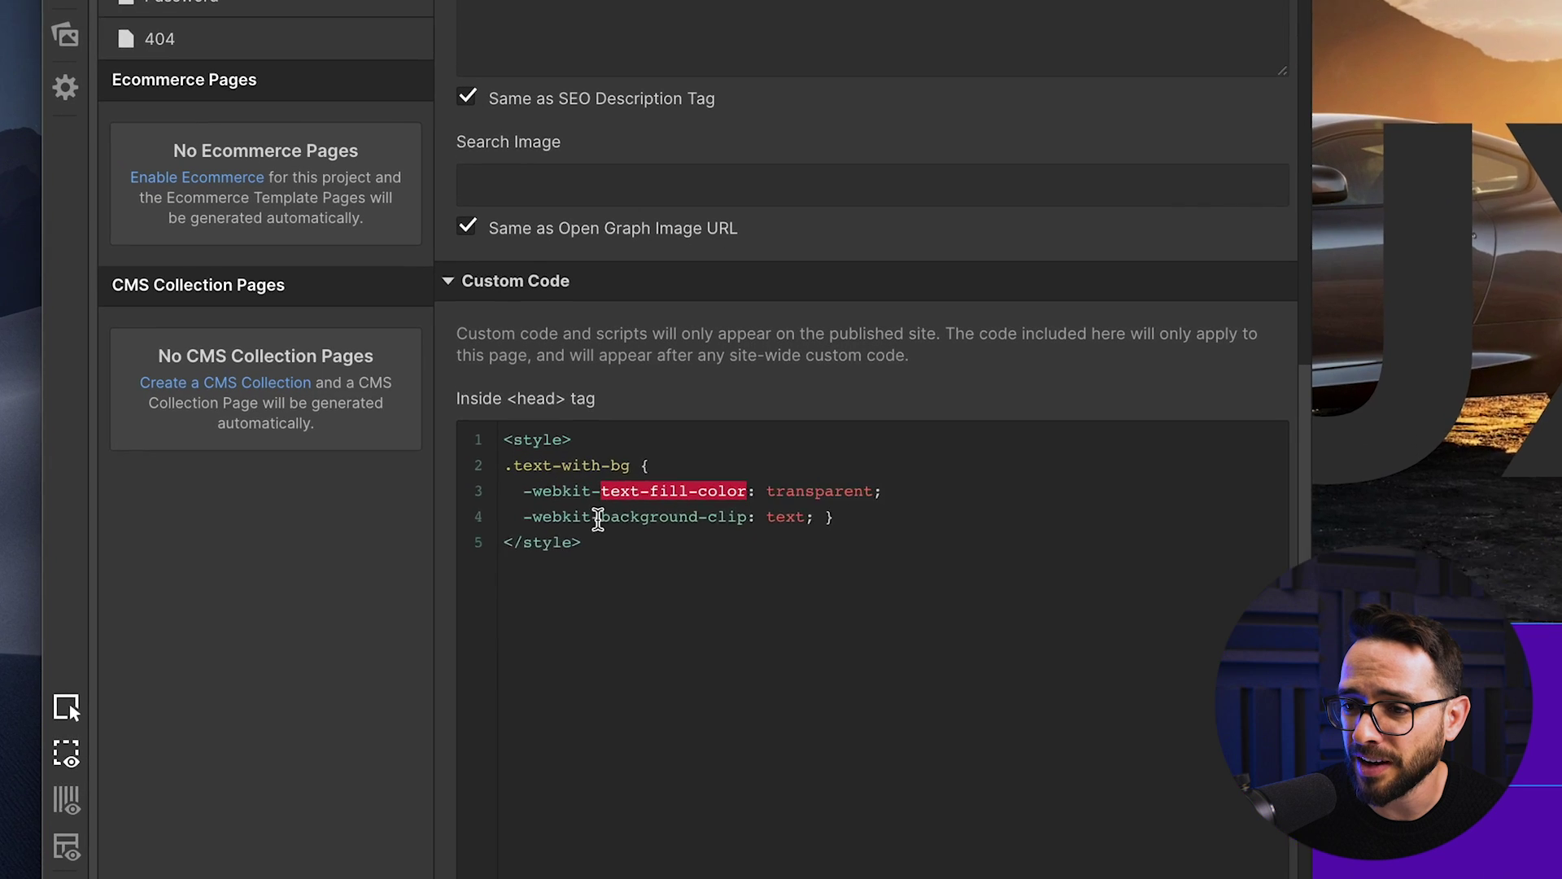
left_click(355, 614)
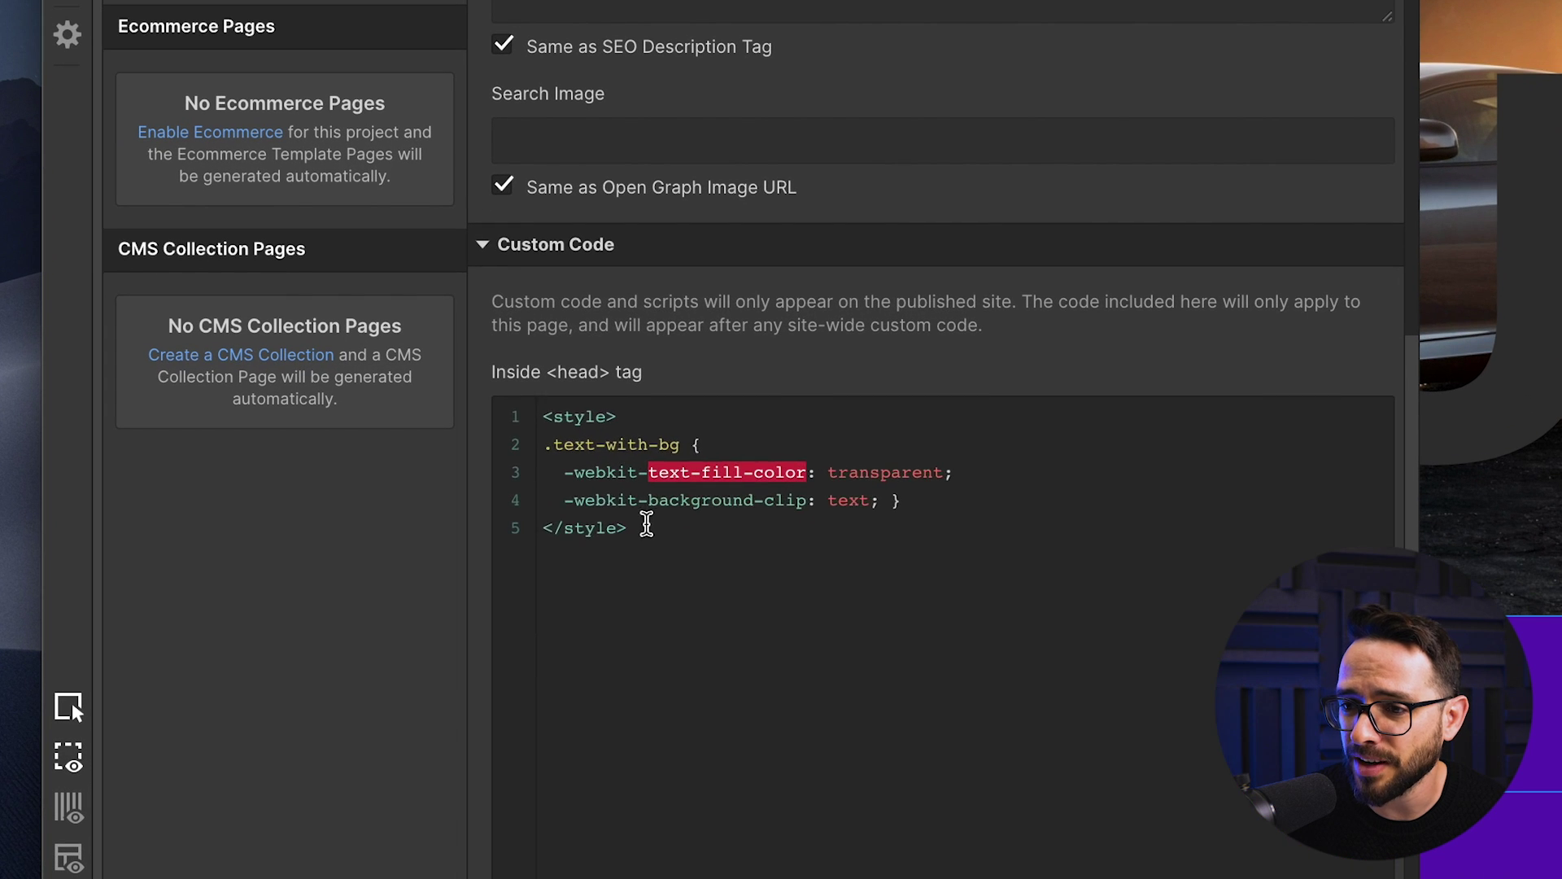
left_click_drag(642, 525, 539, 427)
left_click(590, 407)
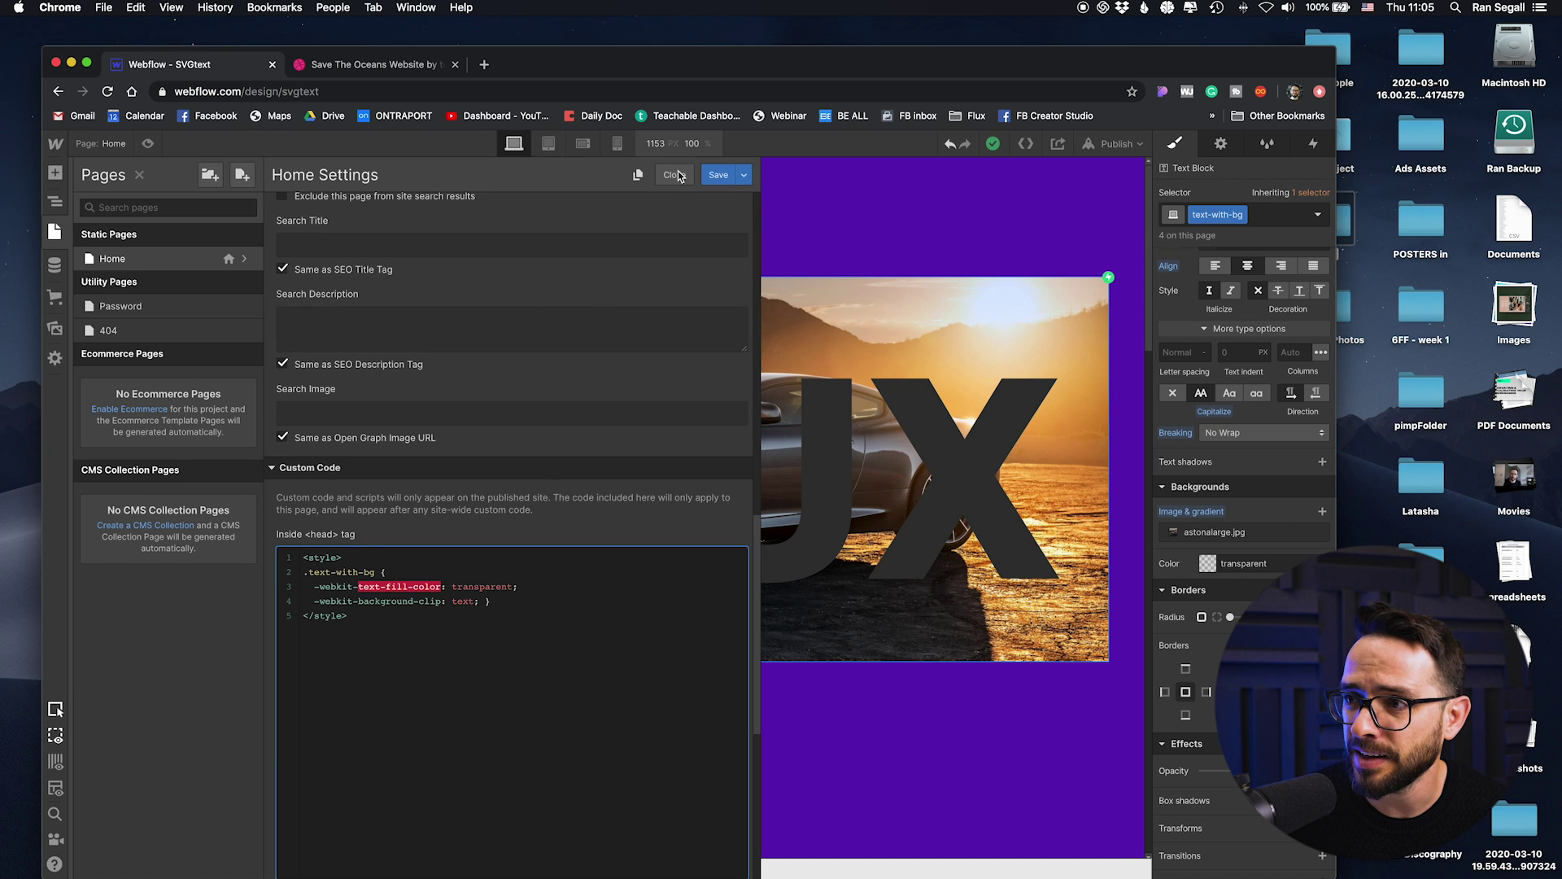
- Close Home settings and open the live svgtext.webflow.io site from the Publish menu
left_click(675, 175)
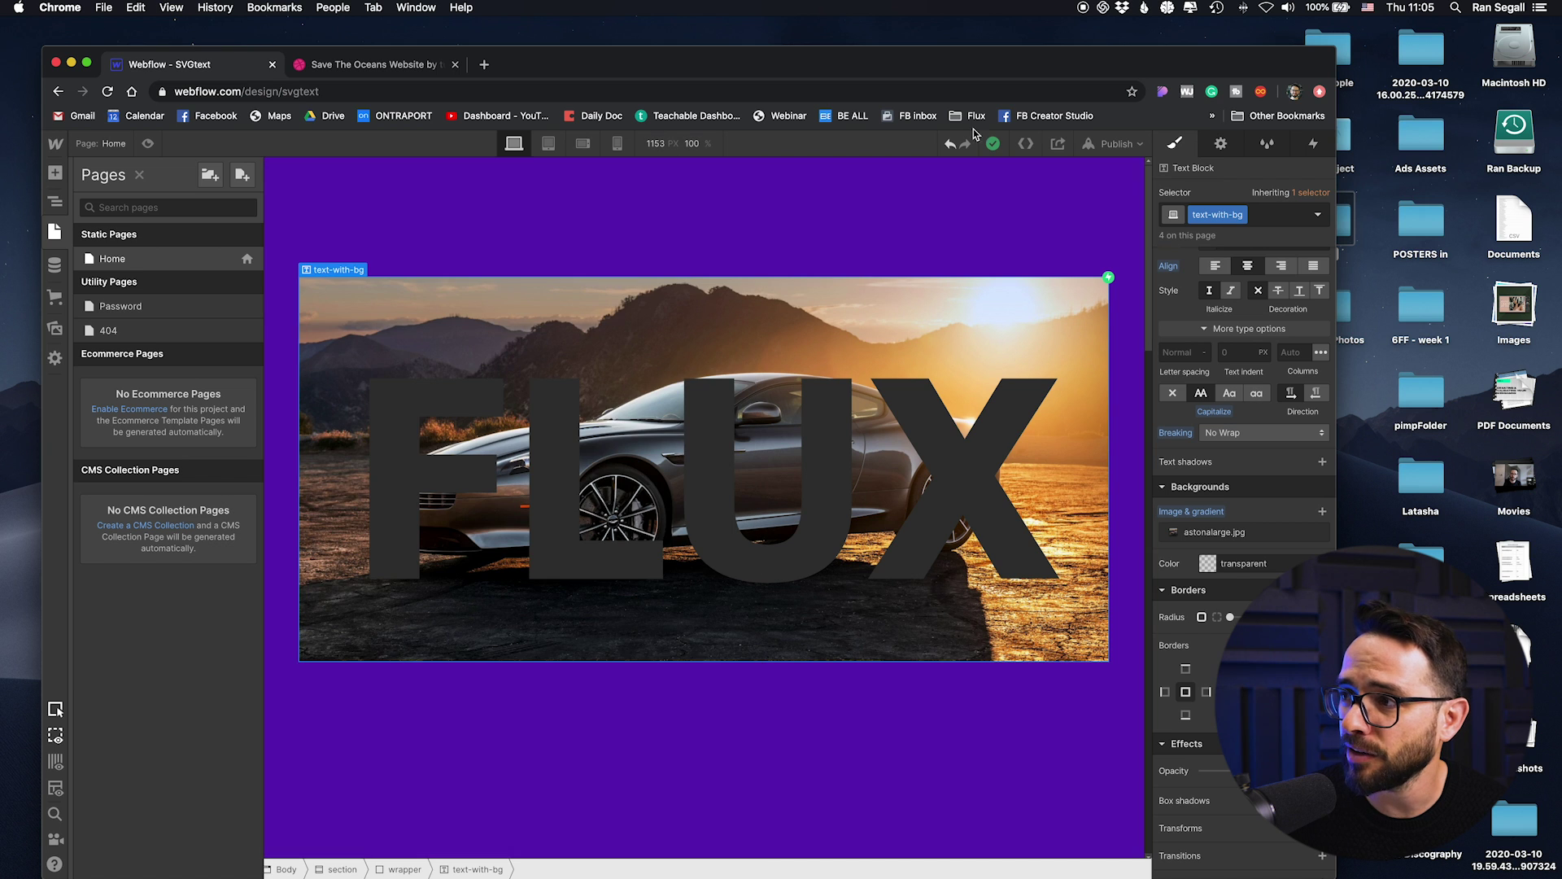
left_click(1107, 147)
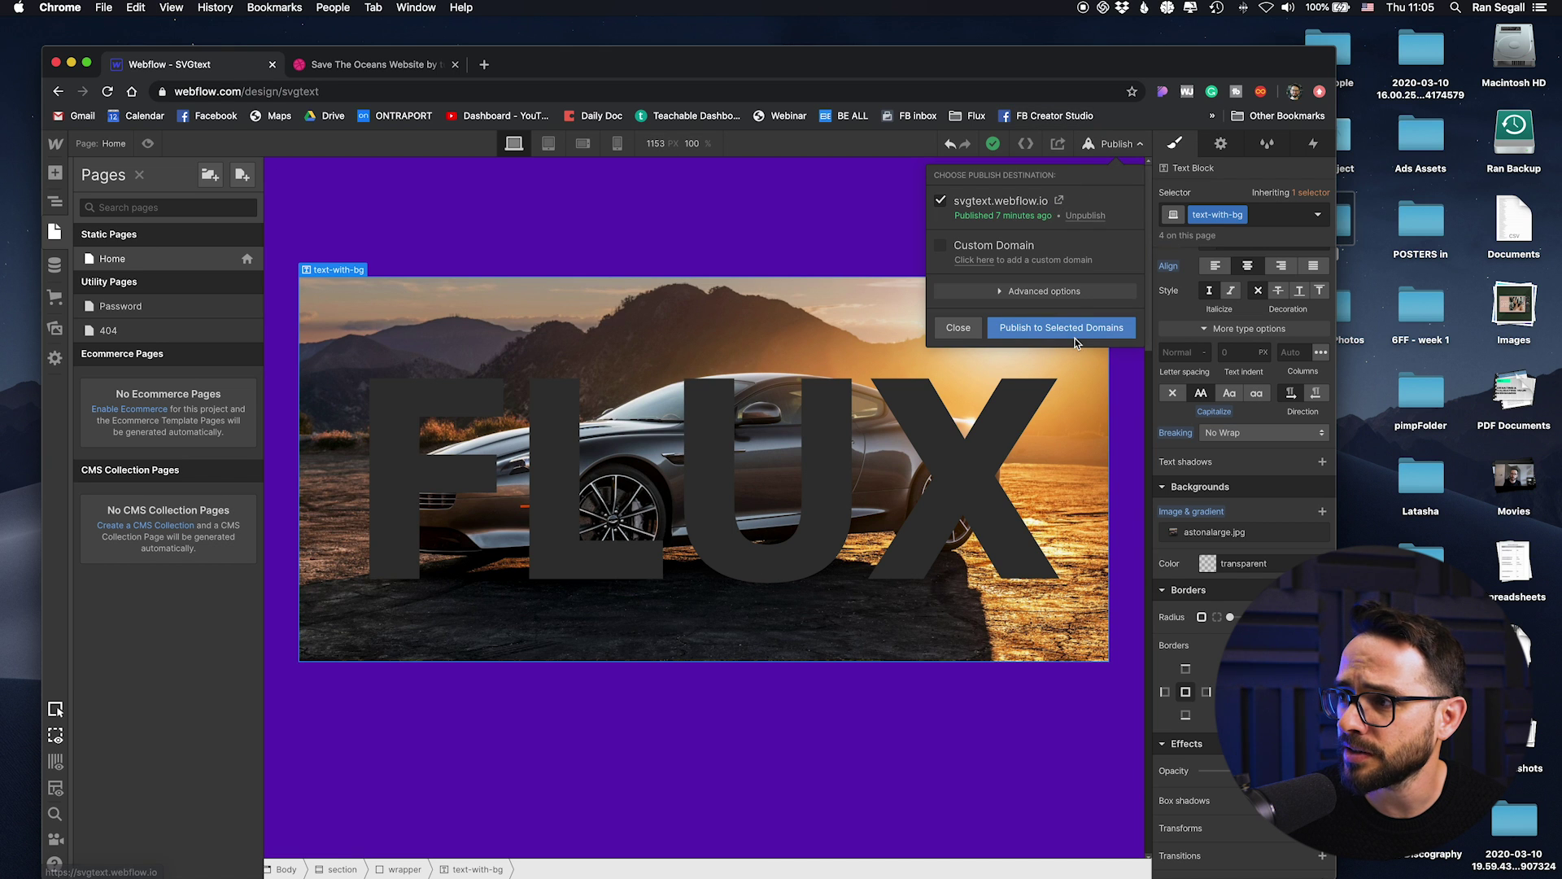
left_click(1060, 204)
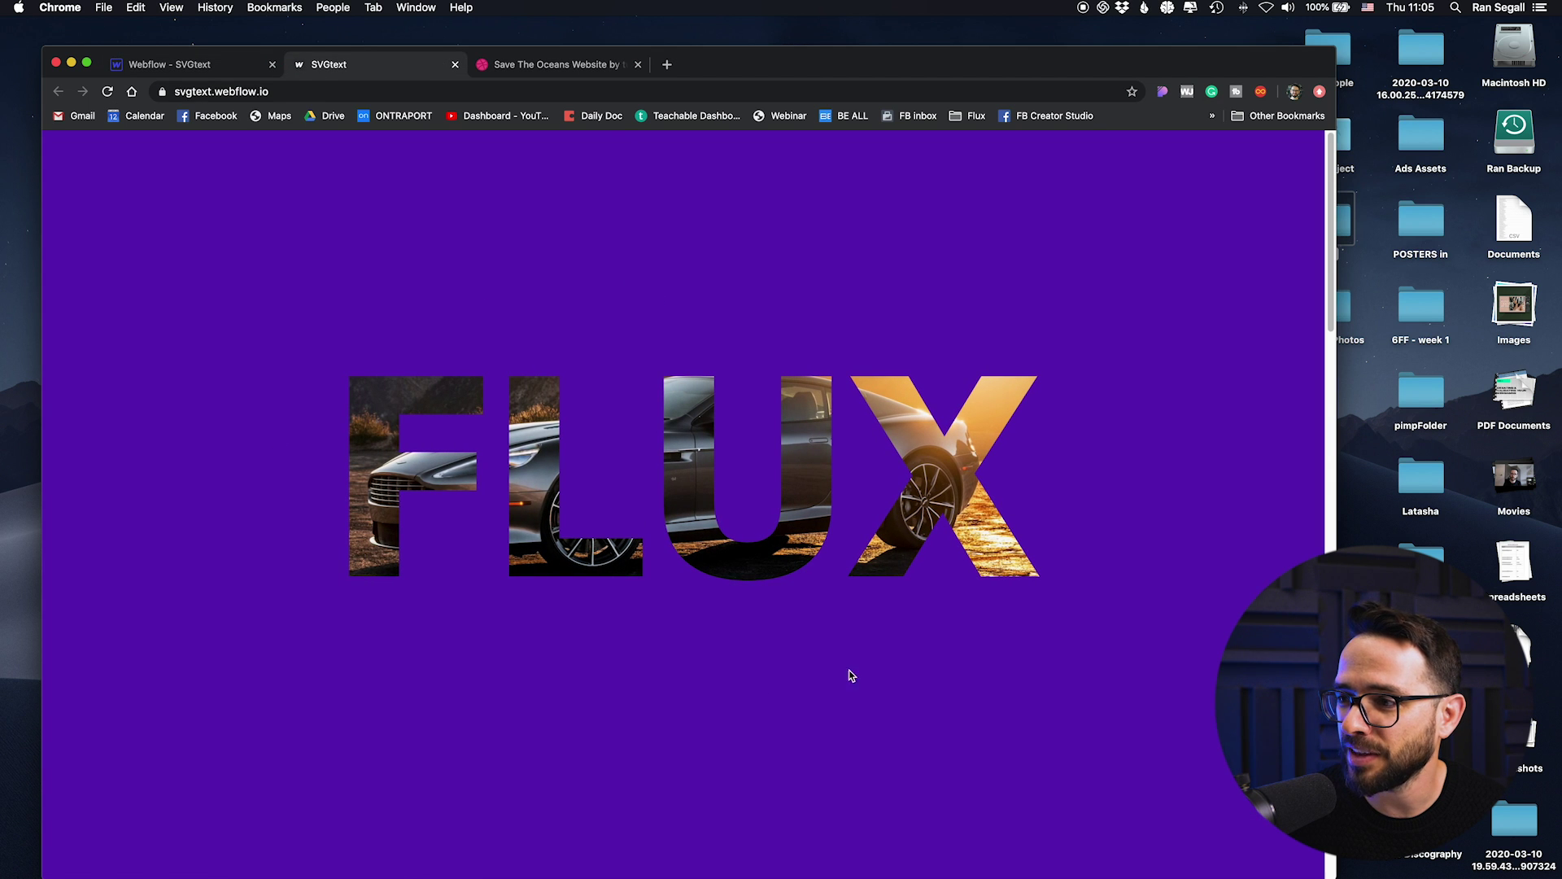
- Highlight the photo-filled FLUX letters on the live page to show they are real text
left_click_drag(369, 427, 583, 504)
left_click(721, 437)
left_click(582, 504)
scroll(754, 452, "down", 15)
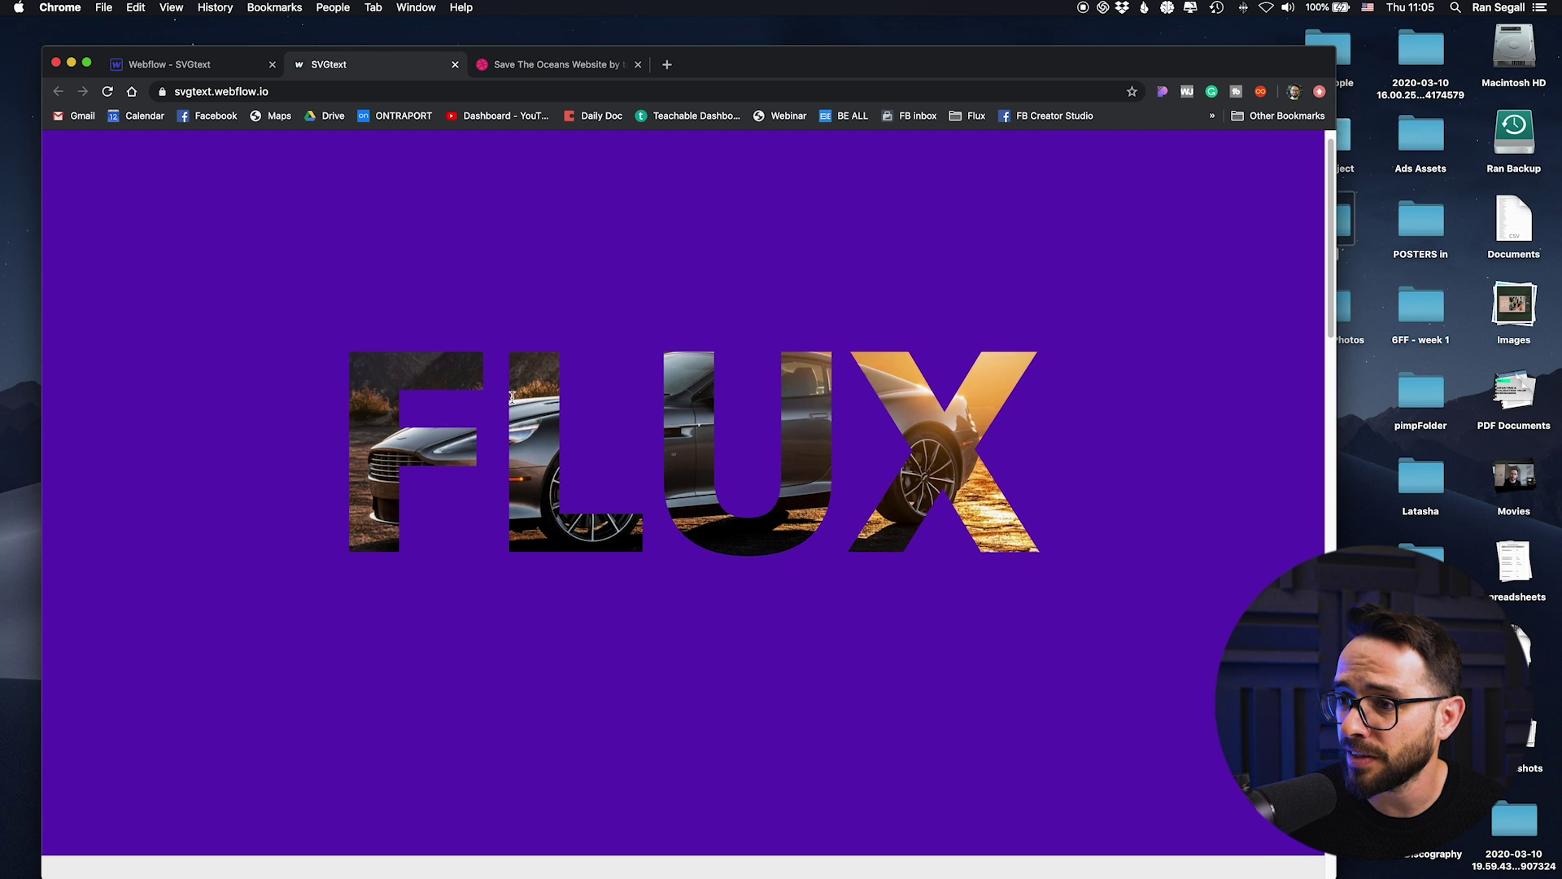
scroll(523, 412, "up", 15)
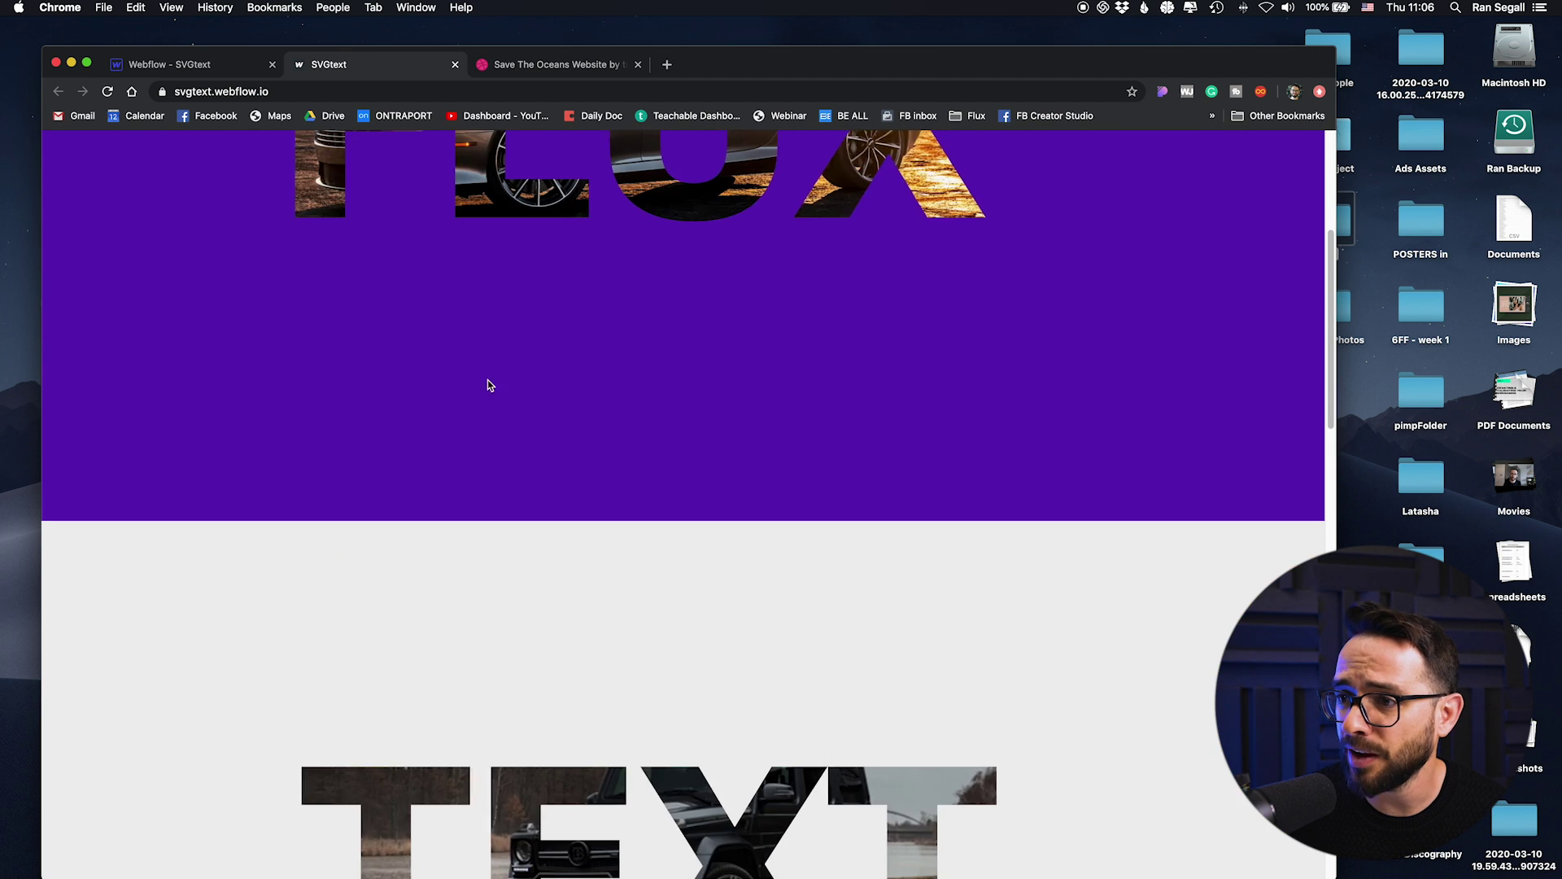
left_click_drag(370, 460, 1047, 438)
left_click(1046, 437)
scroll(599, 407, "down", 15)
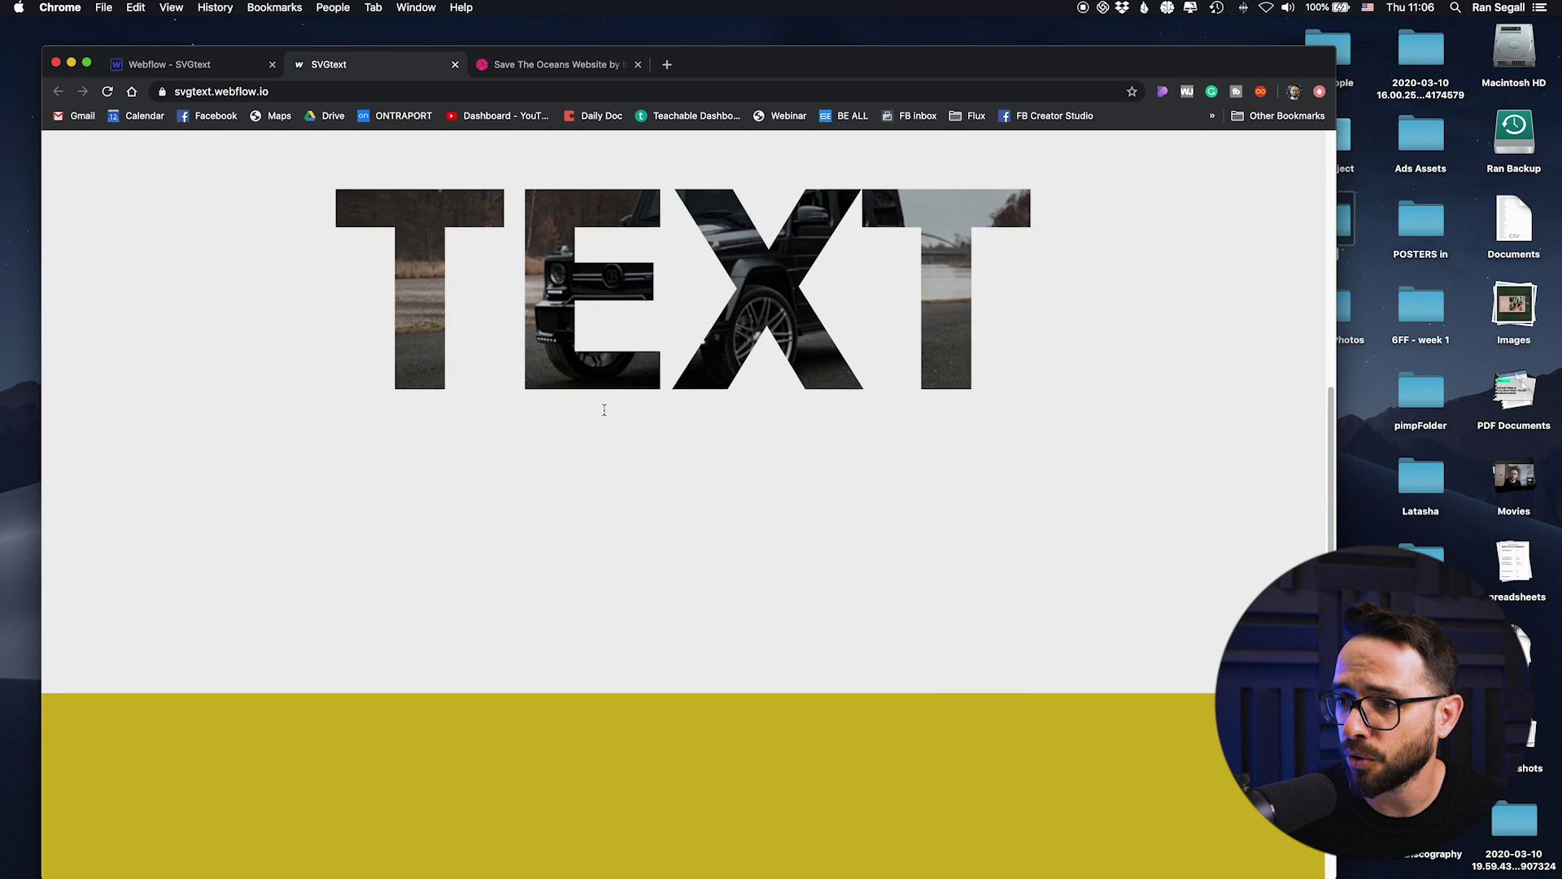
scroll(608, 415, "up", 15)
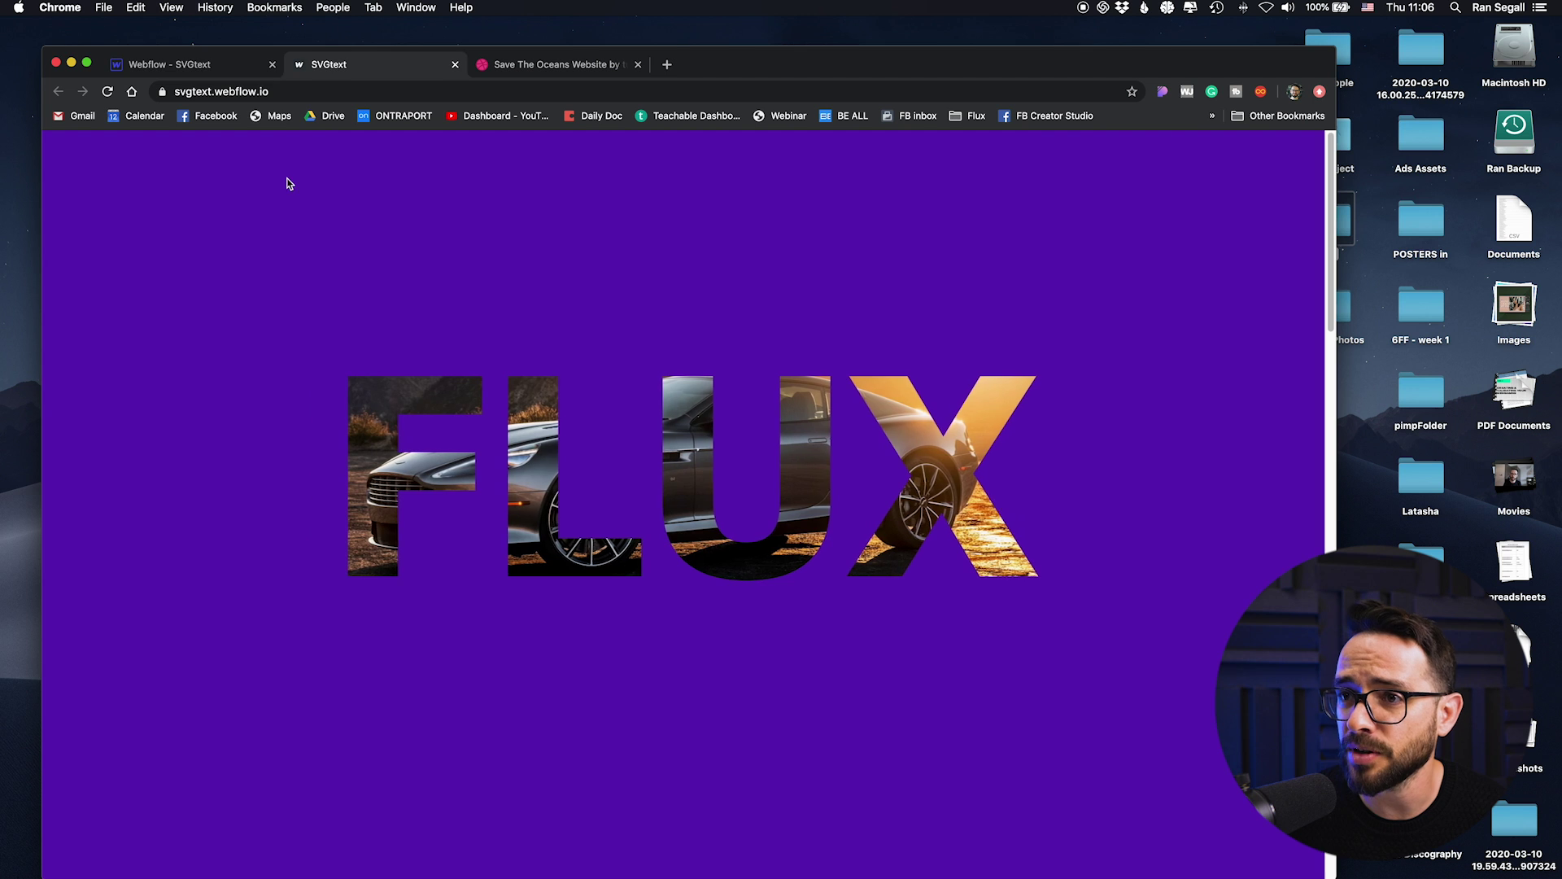
- Set FLUX's astonalarge.jpg background to centre position and make it Fixed
left_click(211, 68)
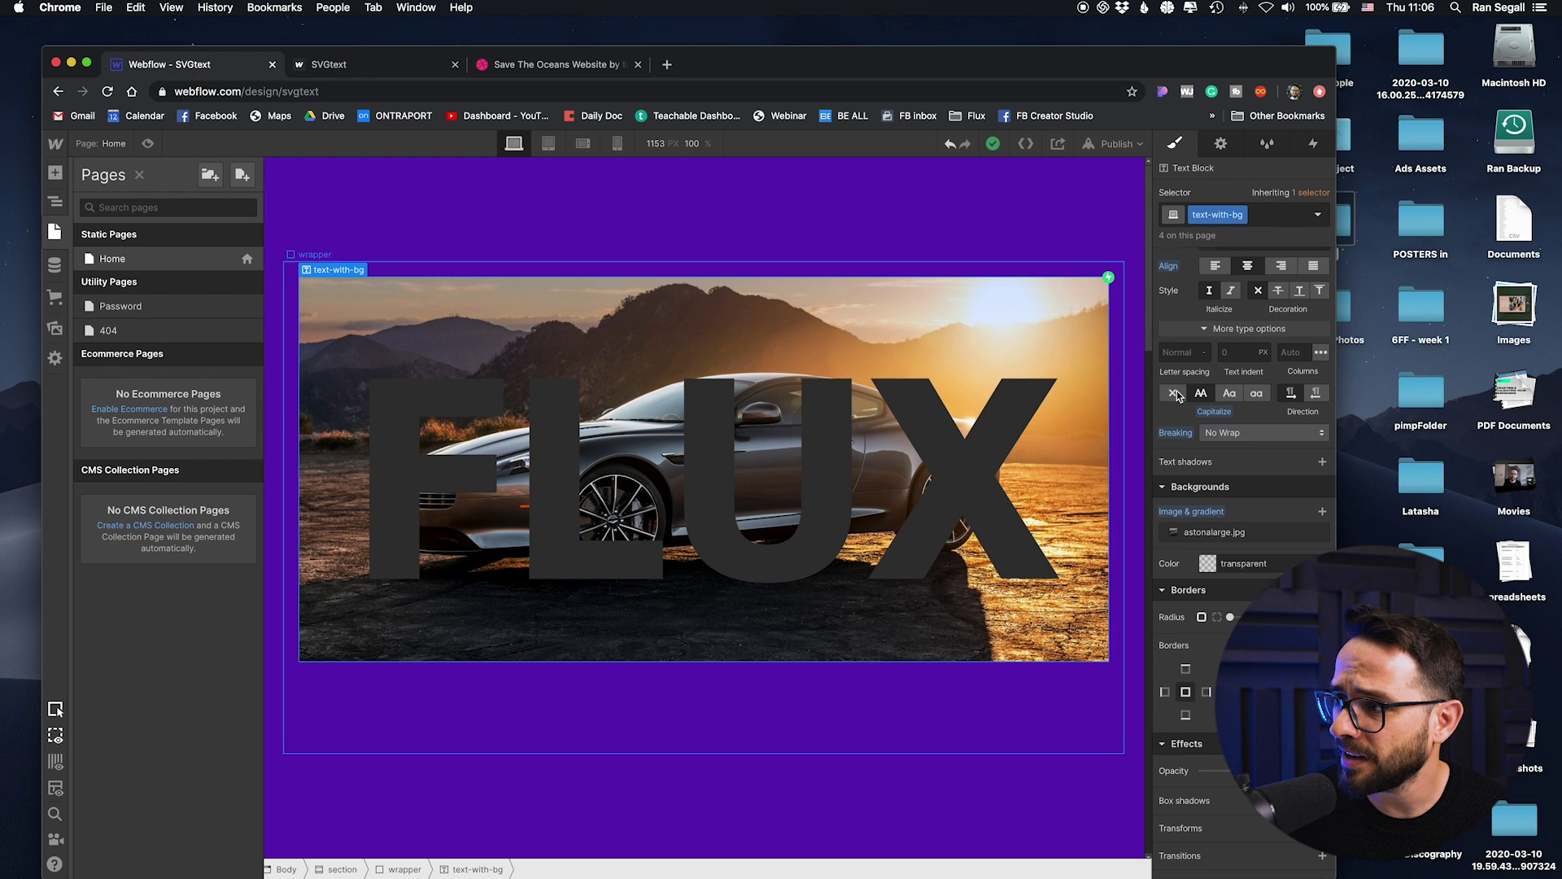
left_click(1228, 533)
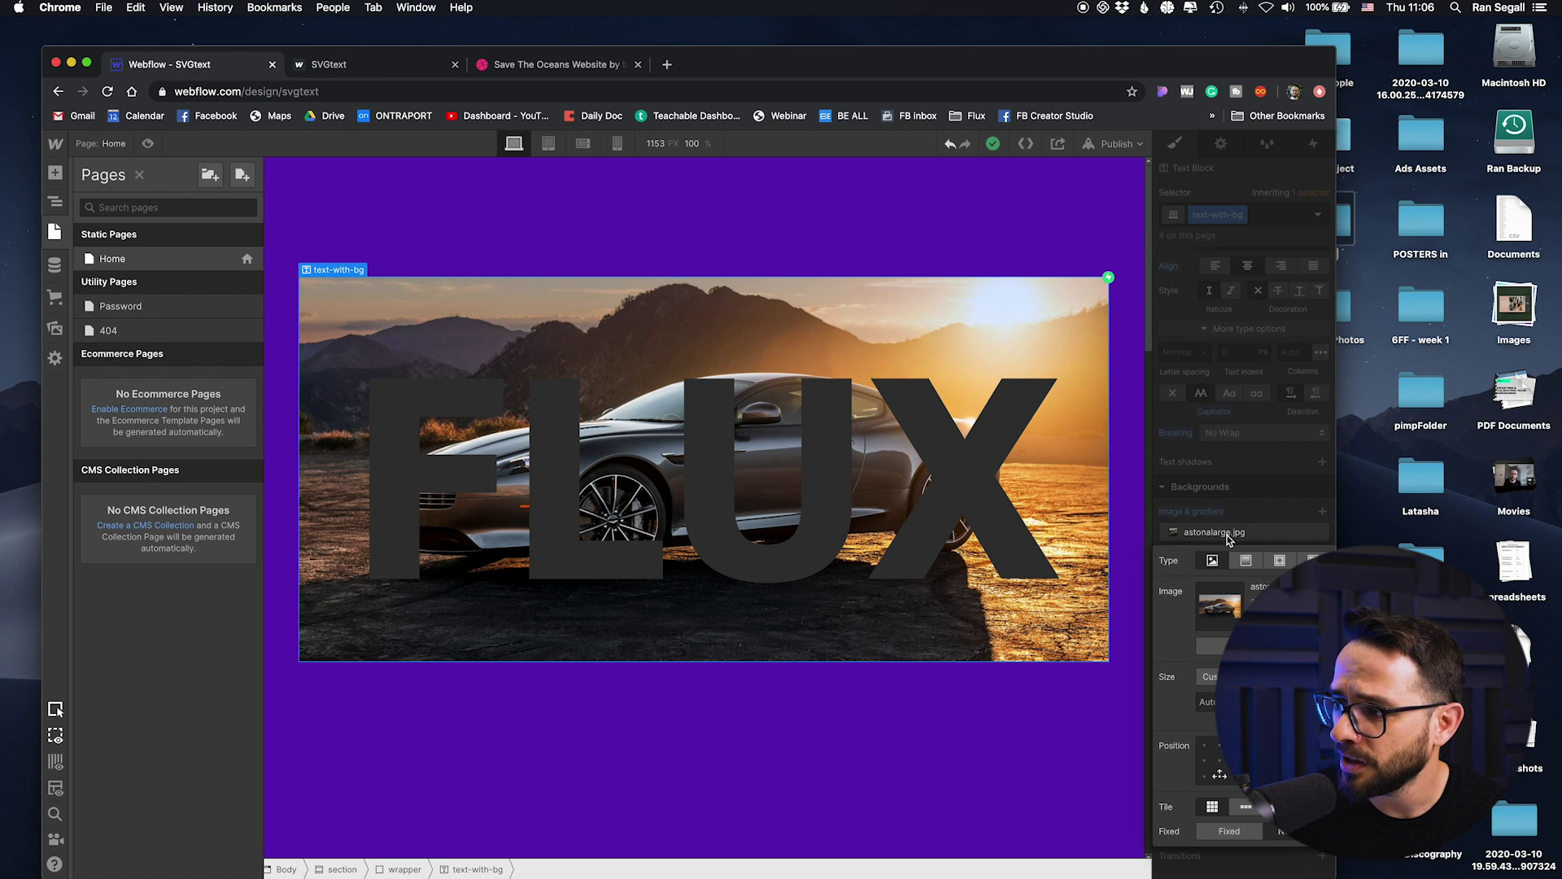
left_click(1220, 760)
left_click(1217, 747)
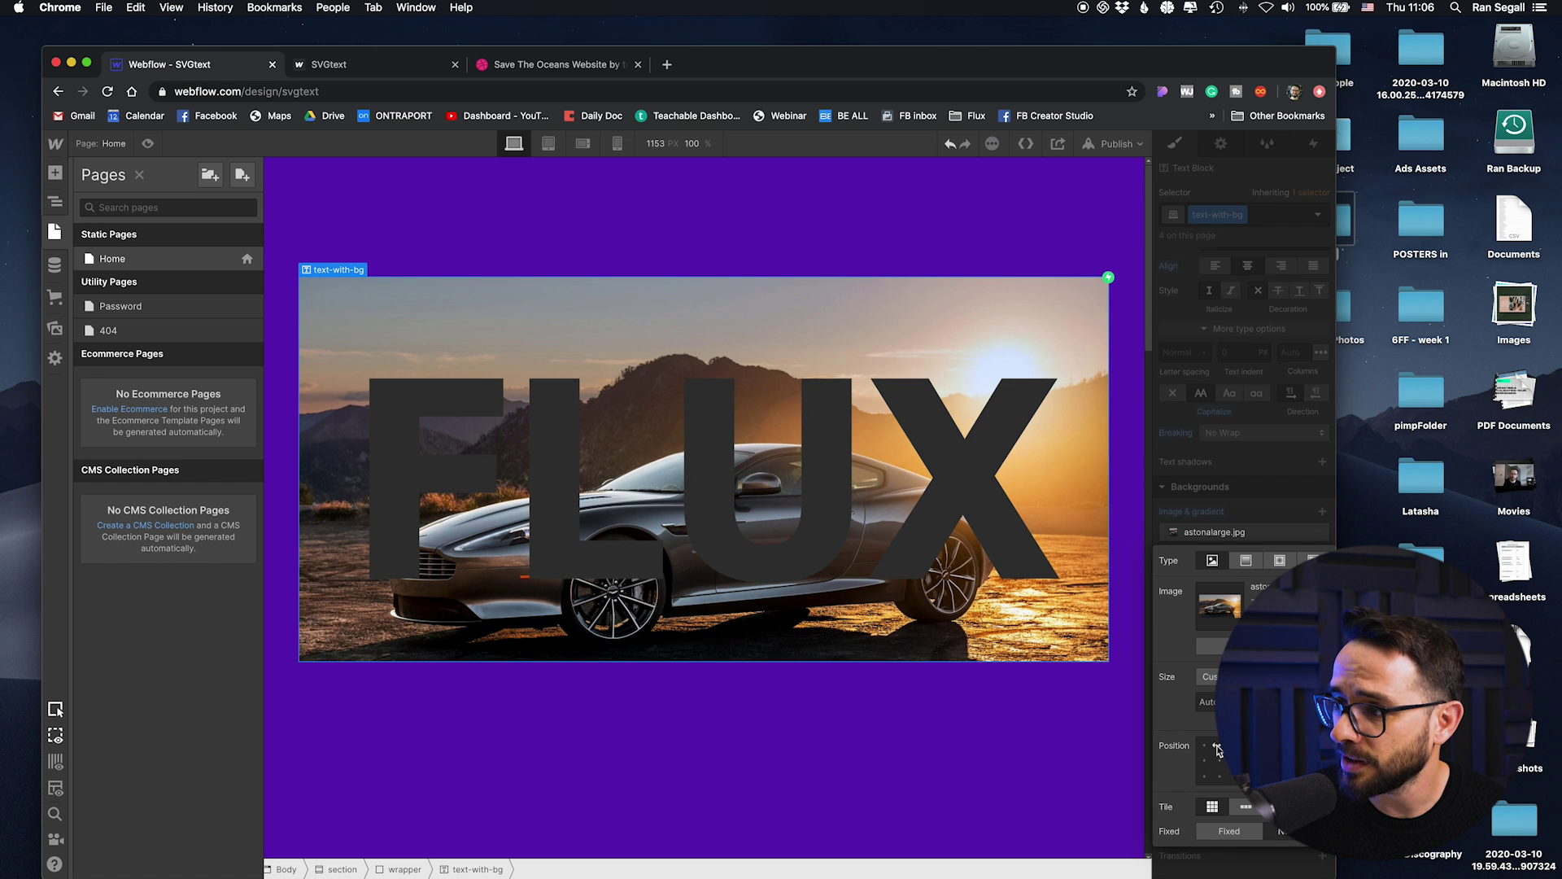
left_click(1212, 761)
left_click(1219, 765)
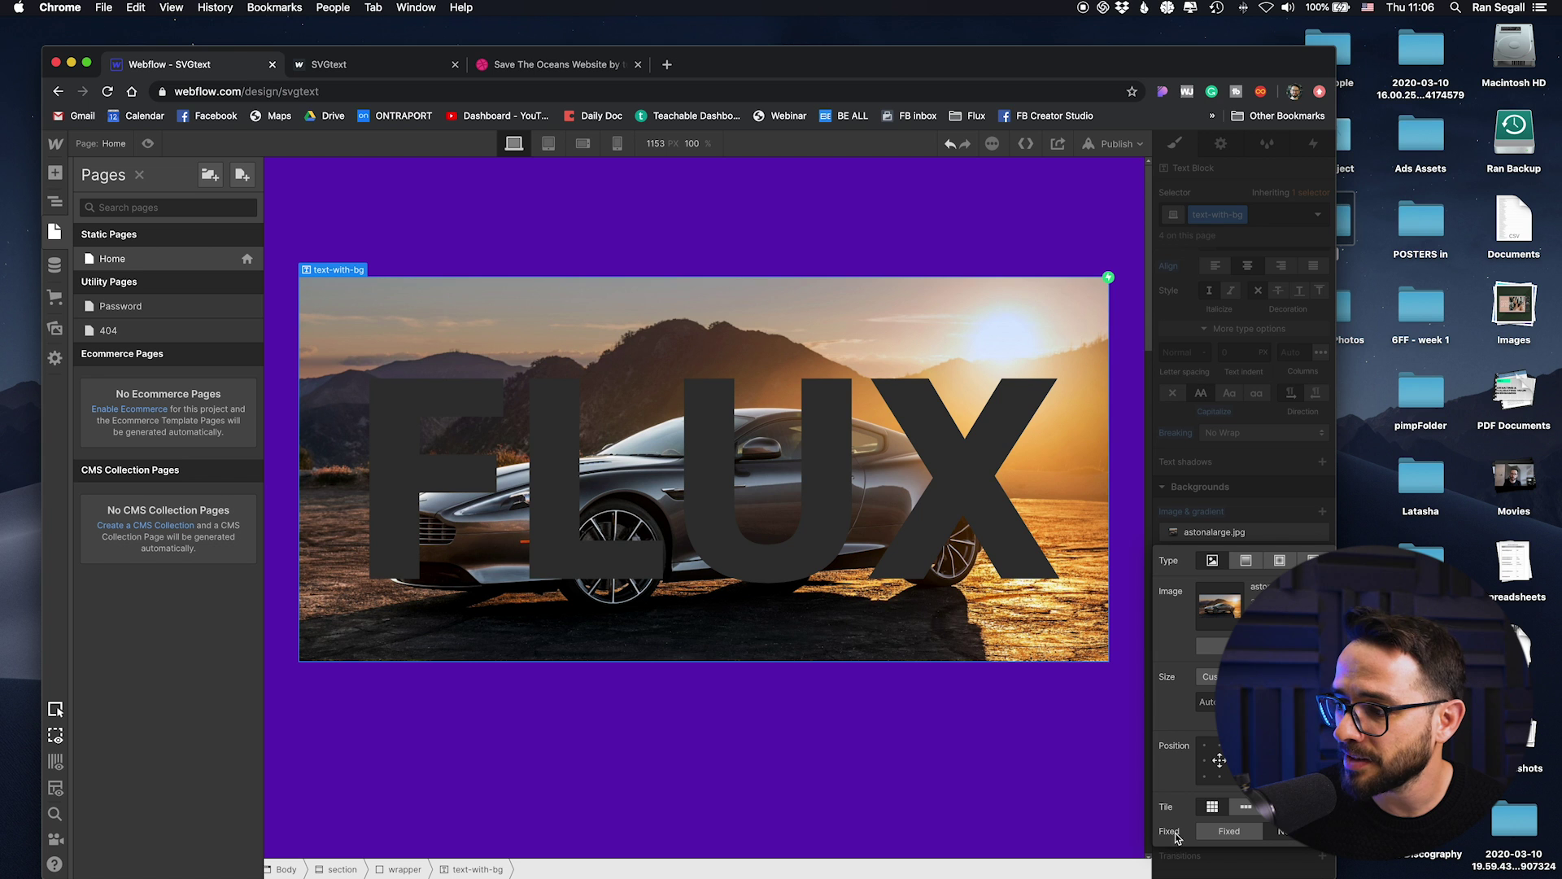
left_click(1222, 835)
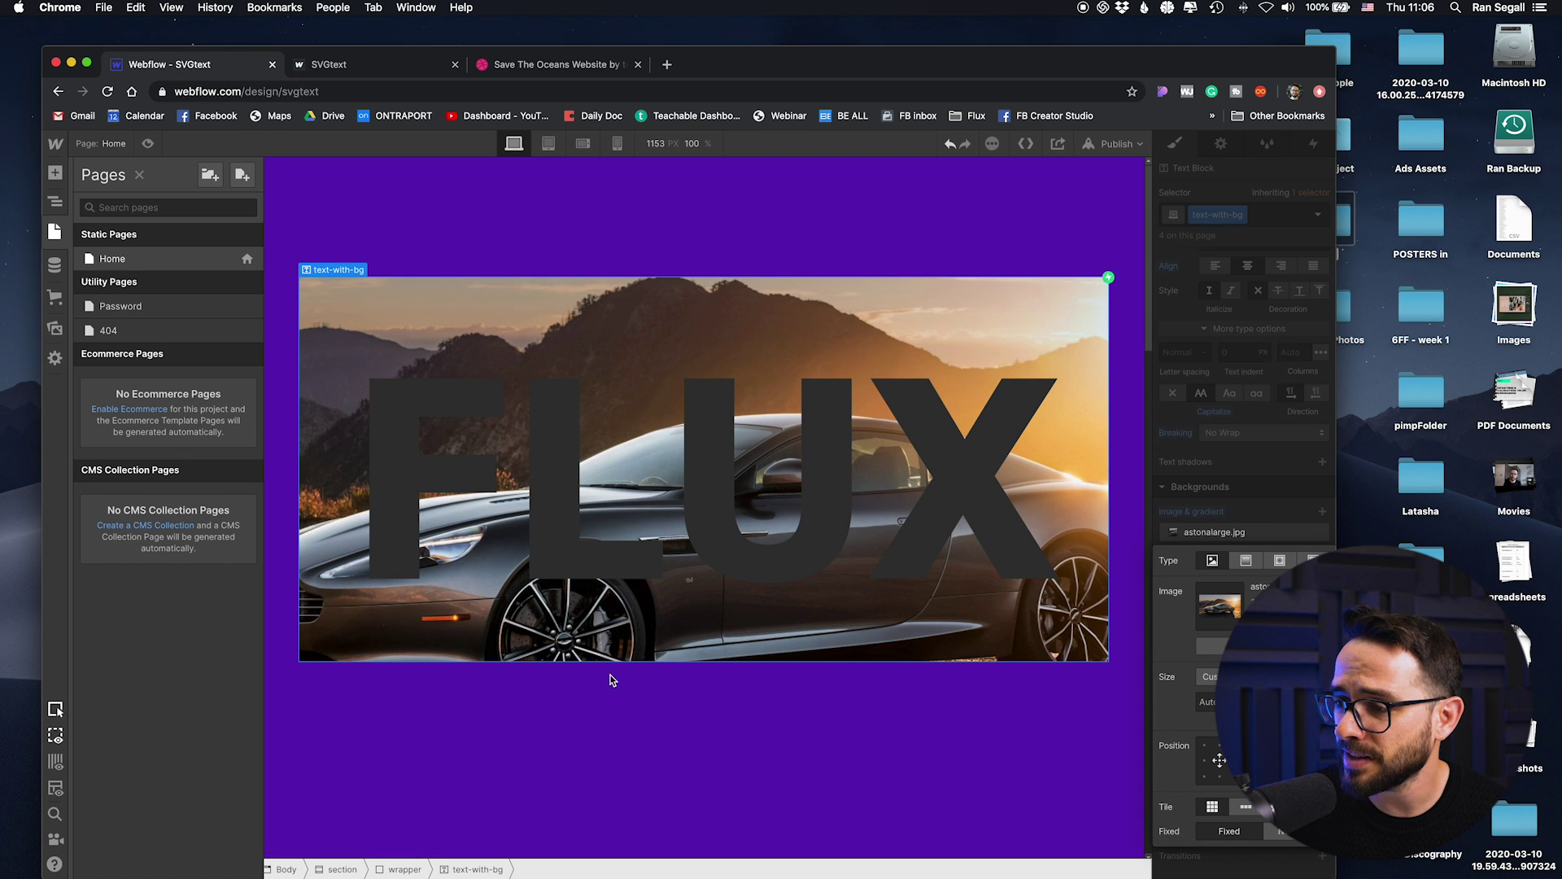
- Select the purple section and scroll the canvas to check the result
left_click(652, 199)
scroll(665, 236, "down", 2)
scroll(672, 267, "down", 5)
scroll(673, 266, "up", 7)
- Publish the site to svgtext.webflow.io and glance at the Dribbble shot and live tab
left_click(1117, 144)
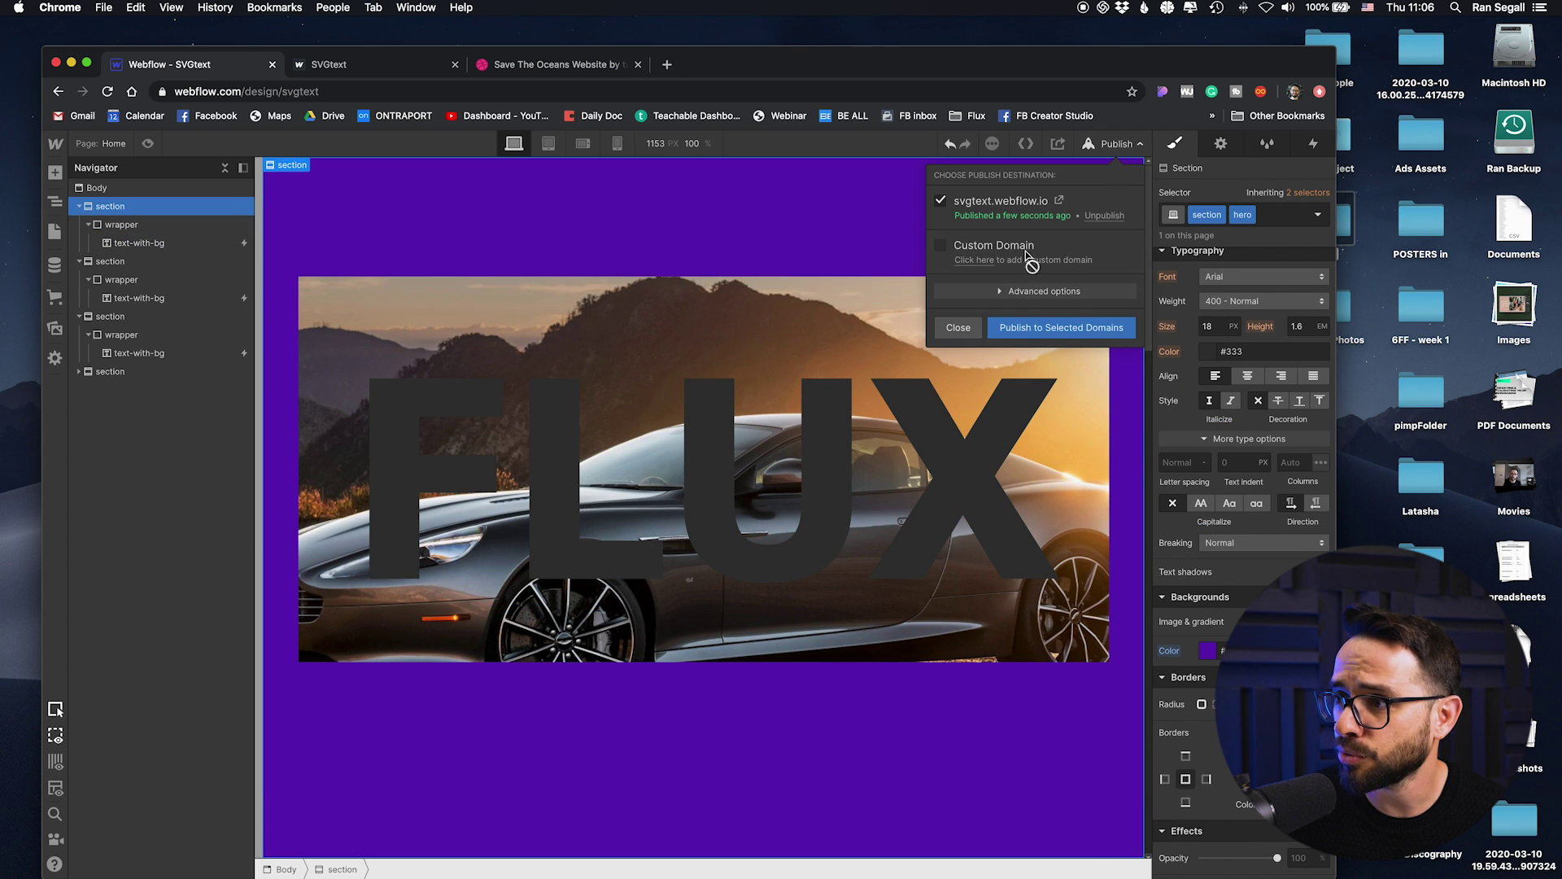
left_click(1022, 325)
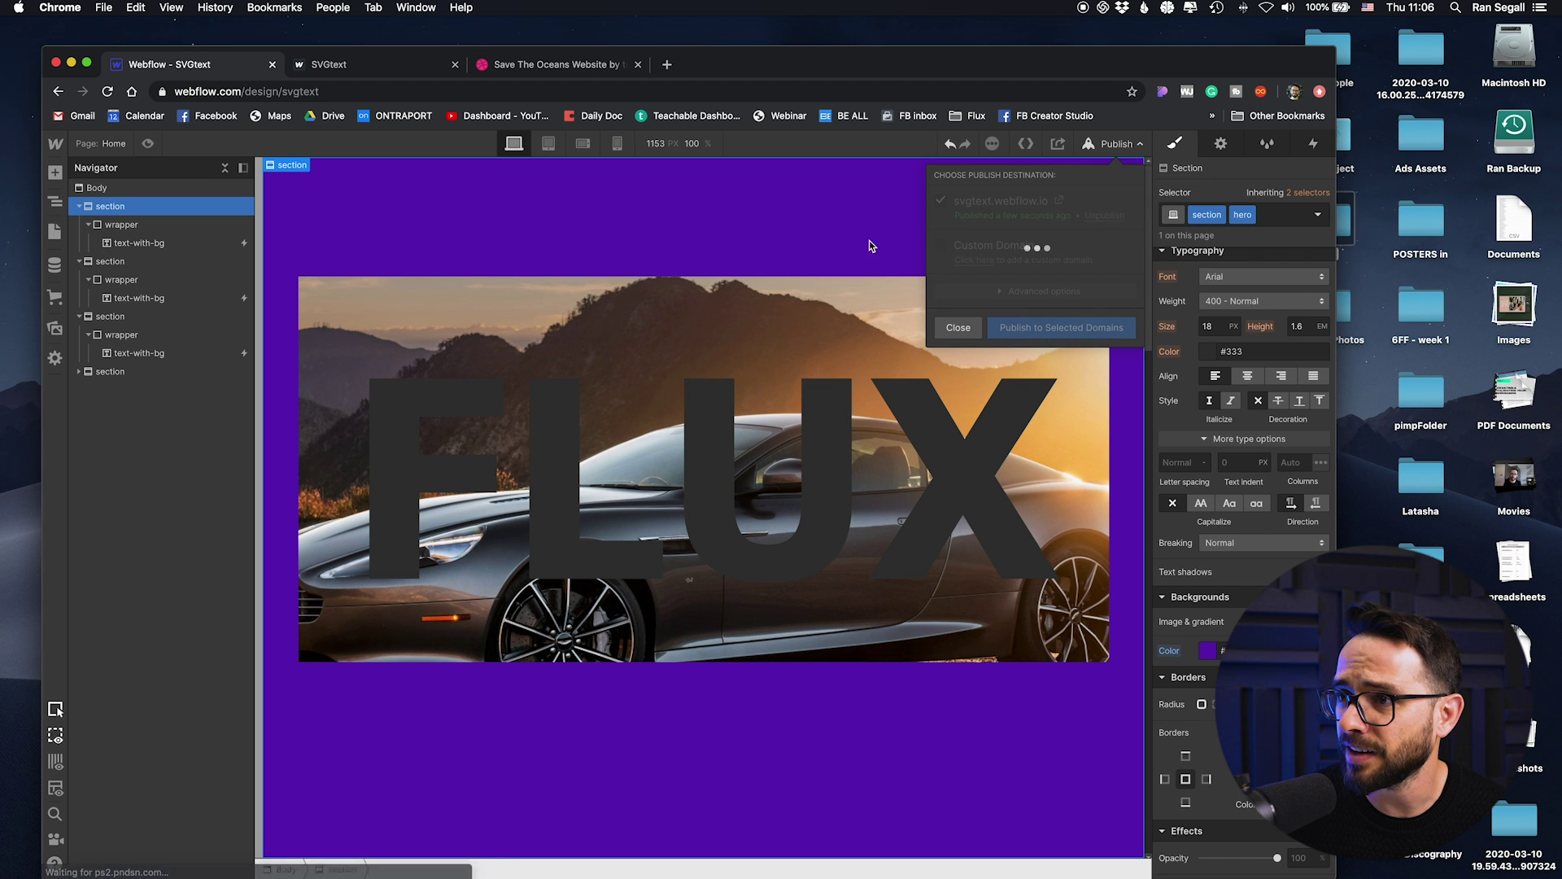
left_click(543, 64)
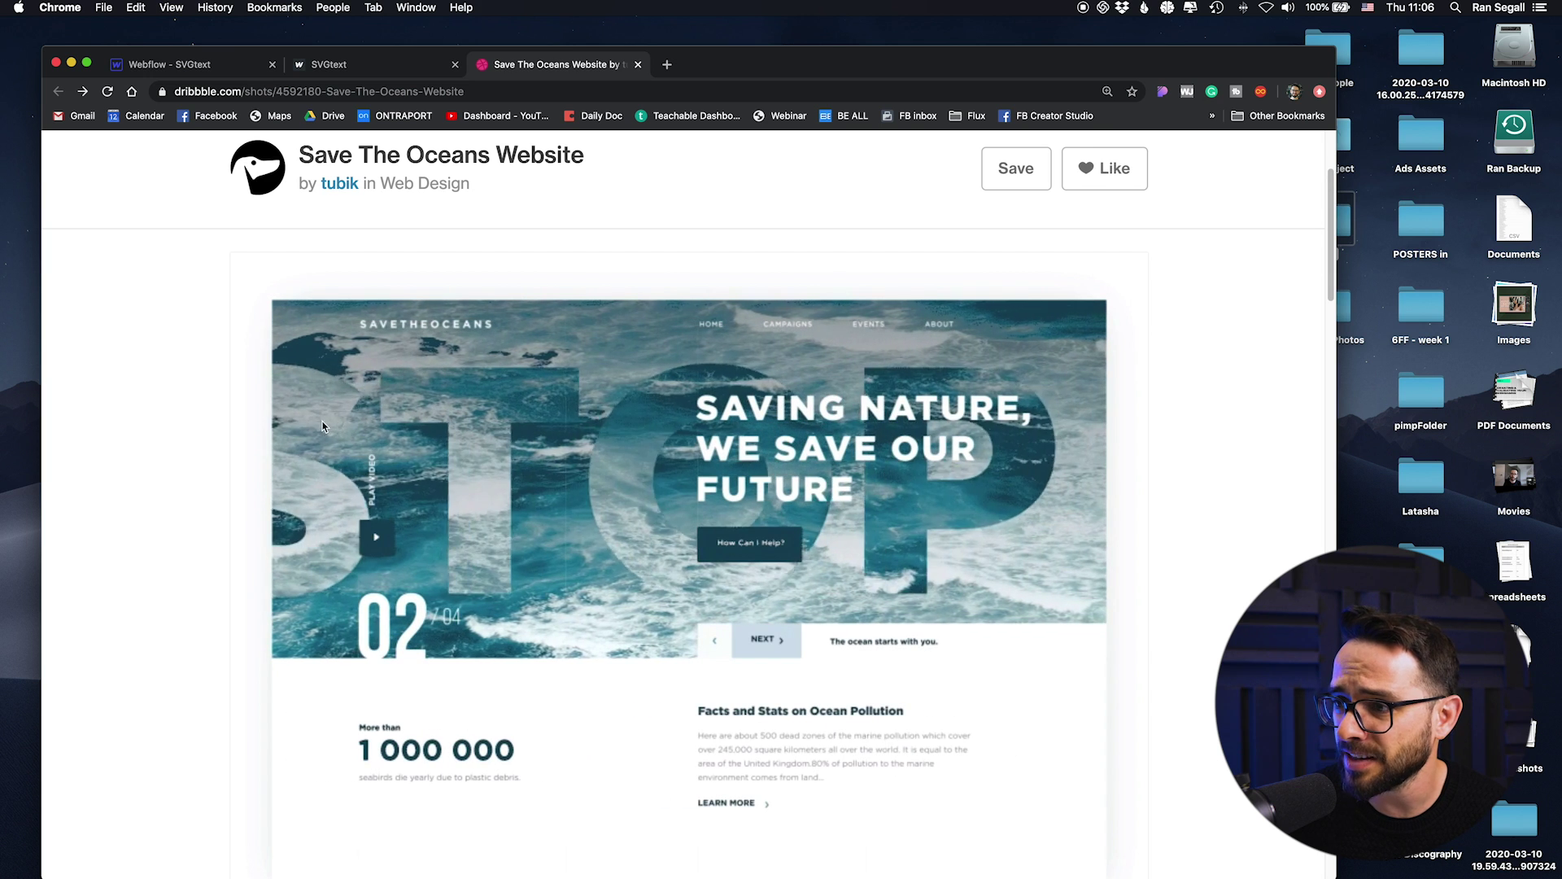
left_click(355, 71)
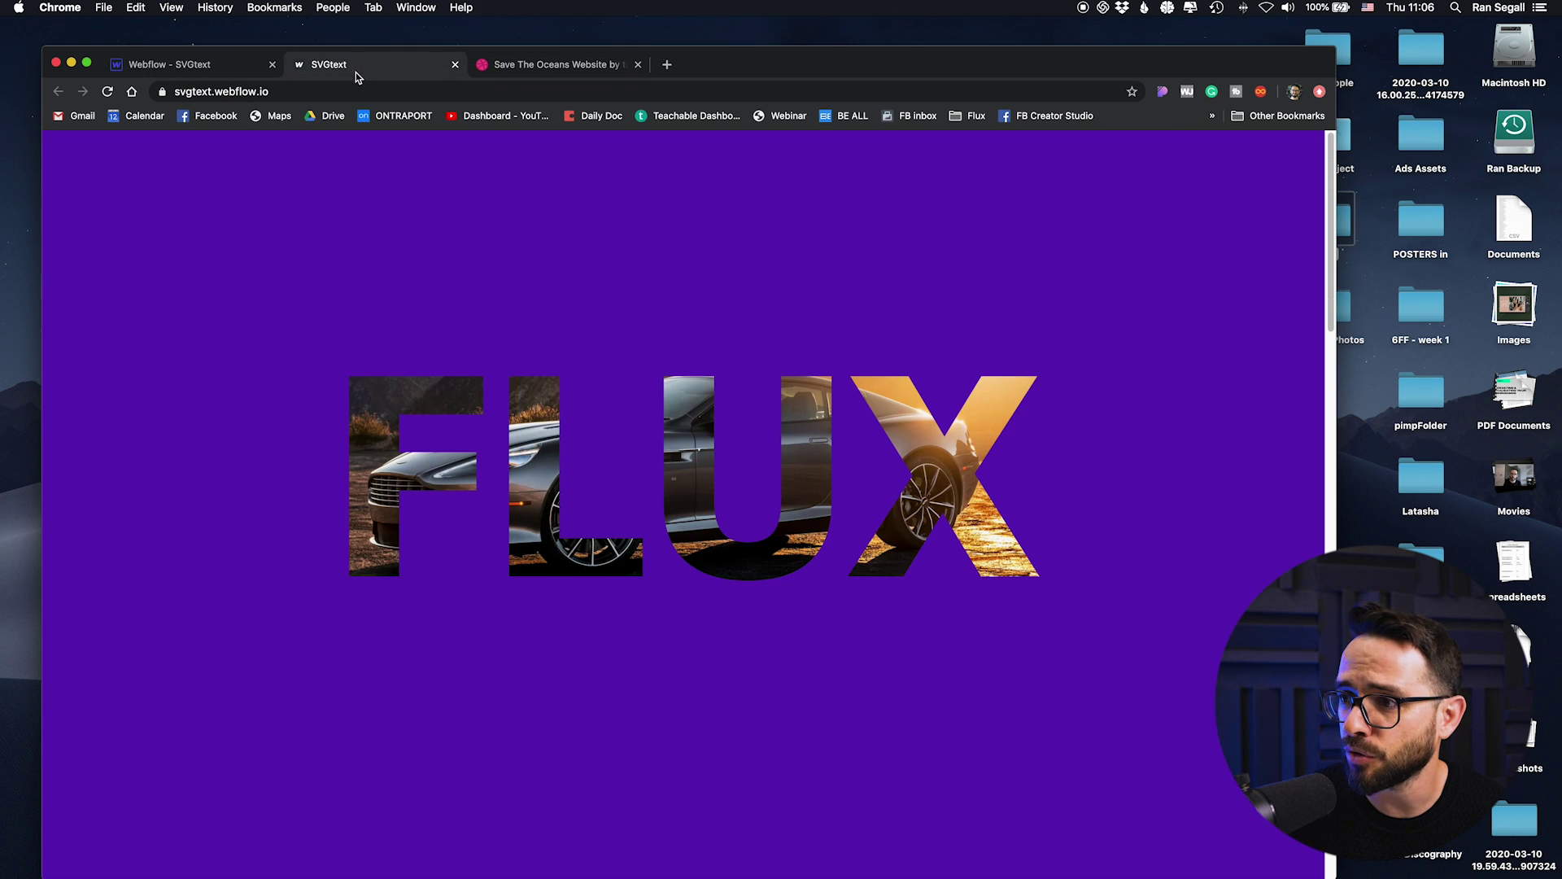
- Open the freshly published svgtext.webflow.io site in a new tab
left_click(252, 70)
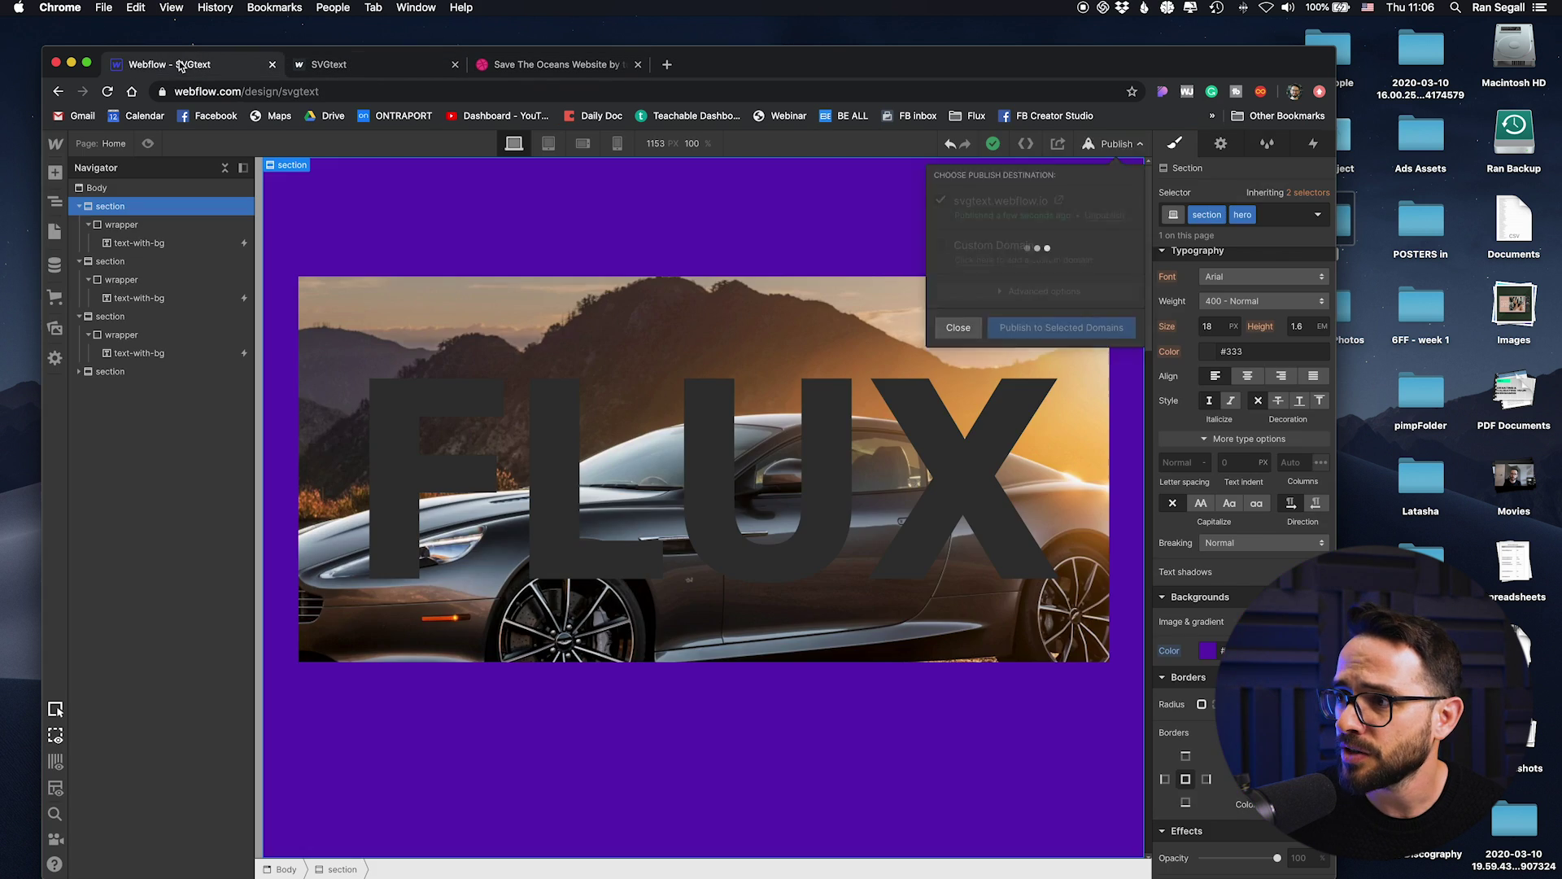
left_click(1115, 144)
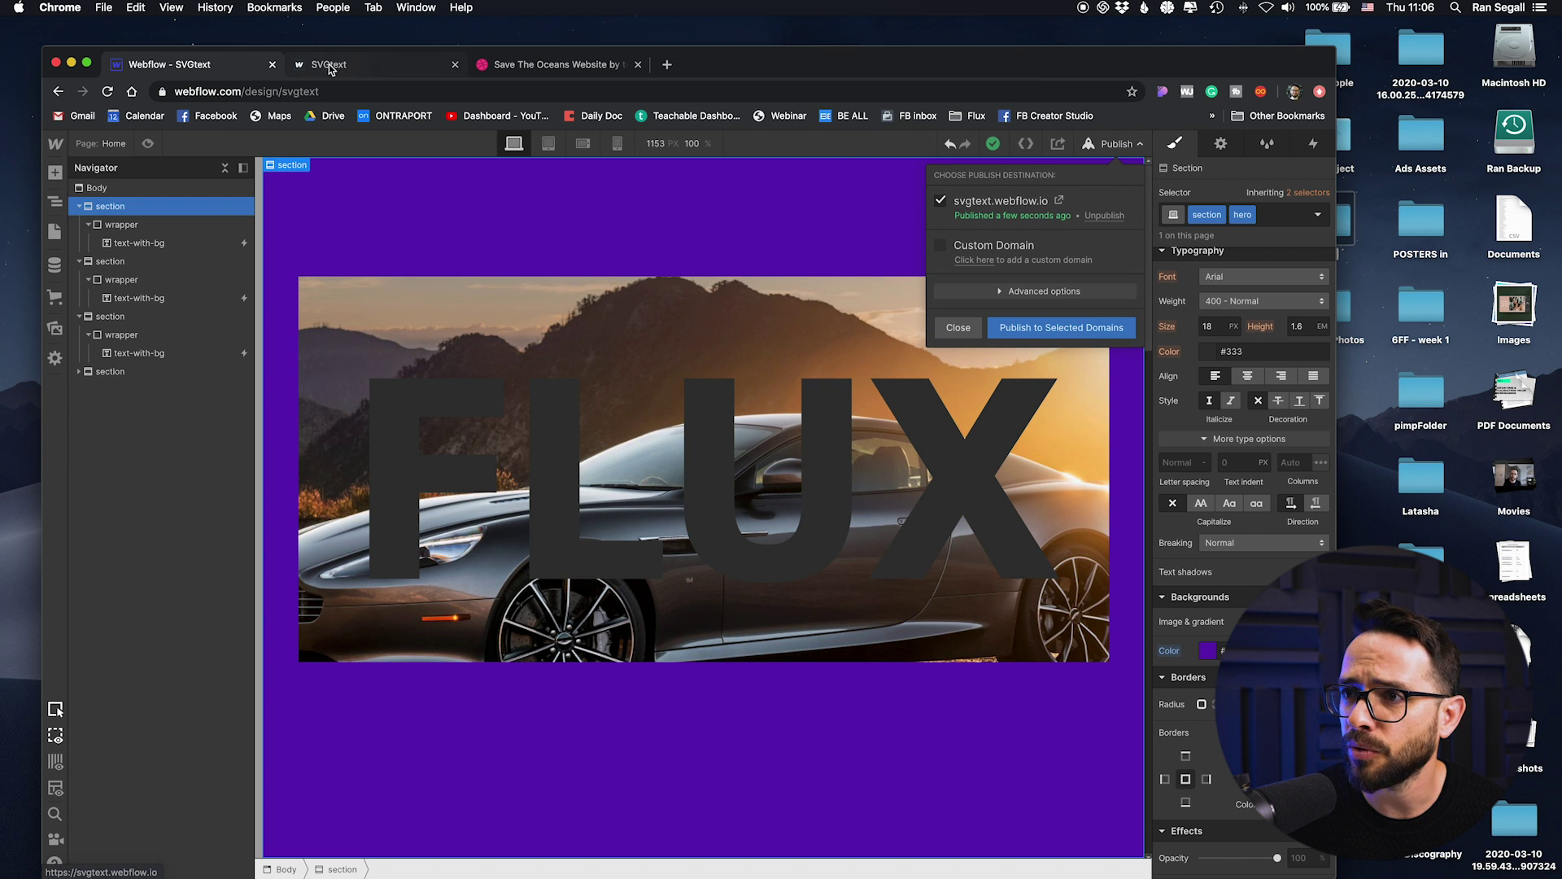
left_click(1059, 201)
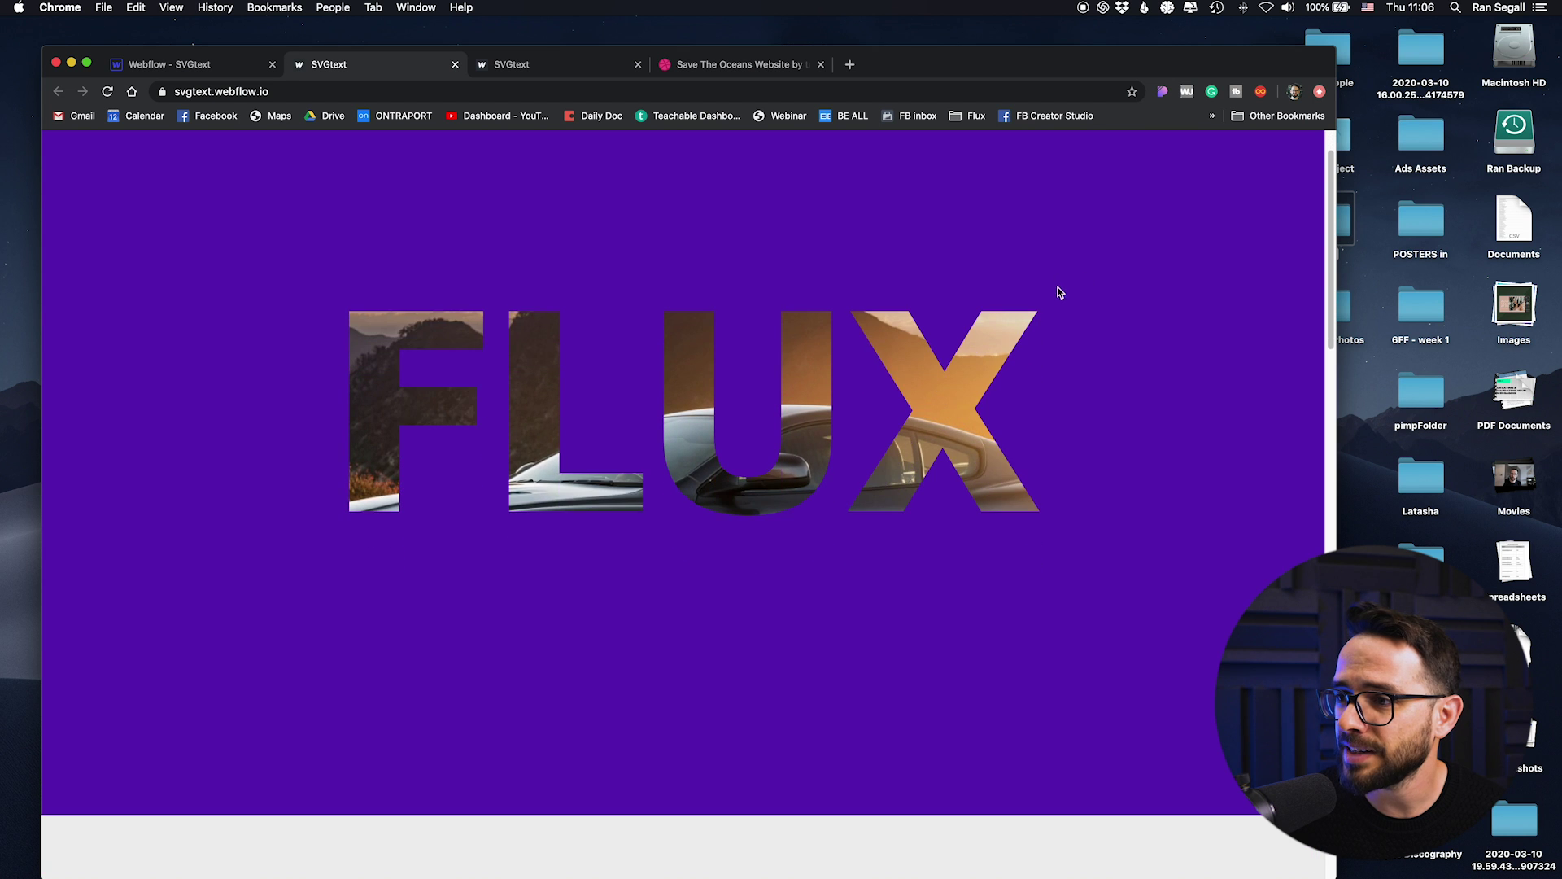
- Scroll through the TEXT and CARS sections, confirming FLUX's car image stays fixed
scroll(1033, 296, "down", 3)
scroll(1000, 299, "up", 4)
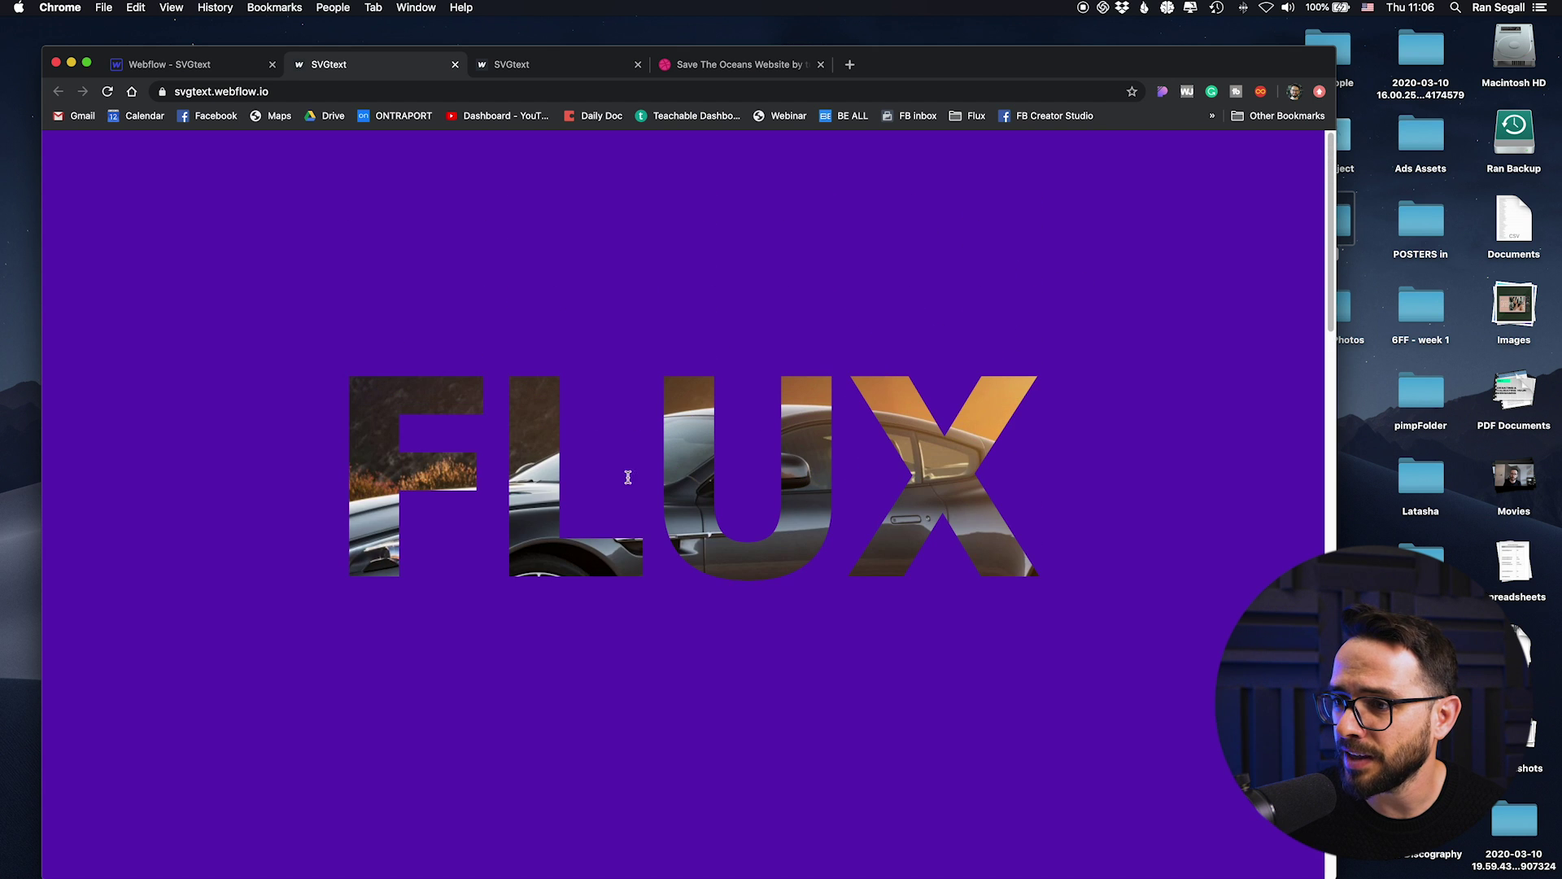
scroll(609, 482, "down", 3)
scroll(600, 425, "up", 3)
scroll(600, 426, "down", 3)
scroll(602, 423, "up", 3)
scroll(586, 407, "down", 3)
scroll(539, 365, "up", 3)
scroll(515, 345, "down", 3)
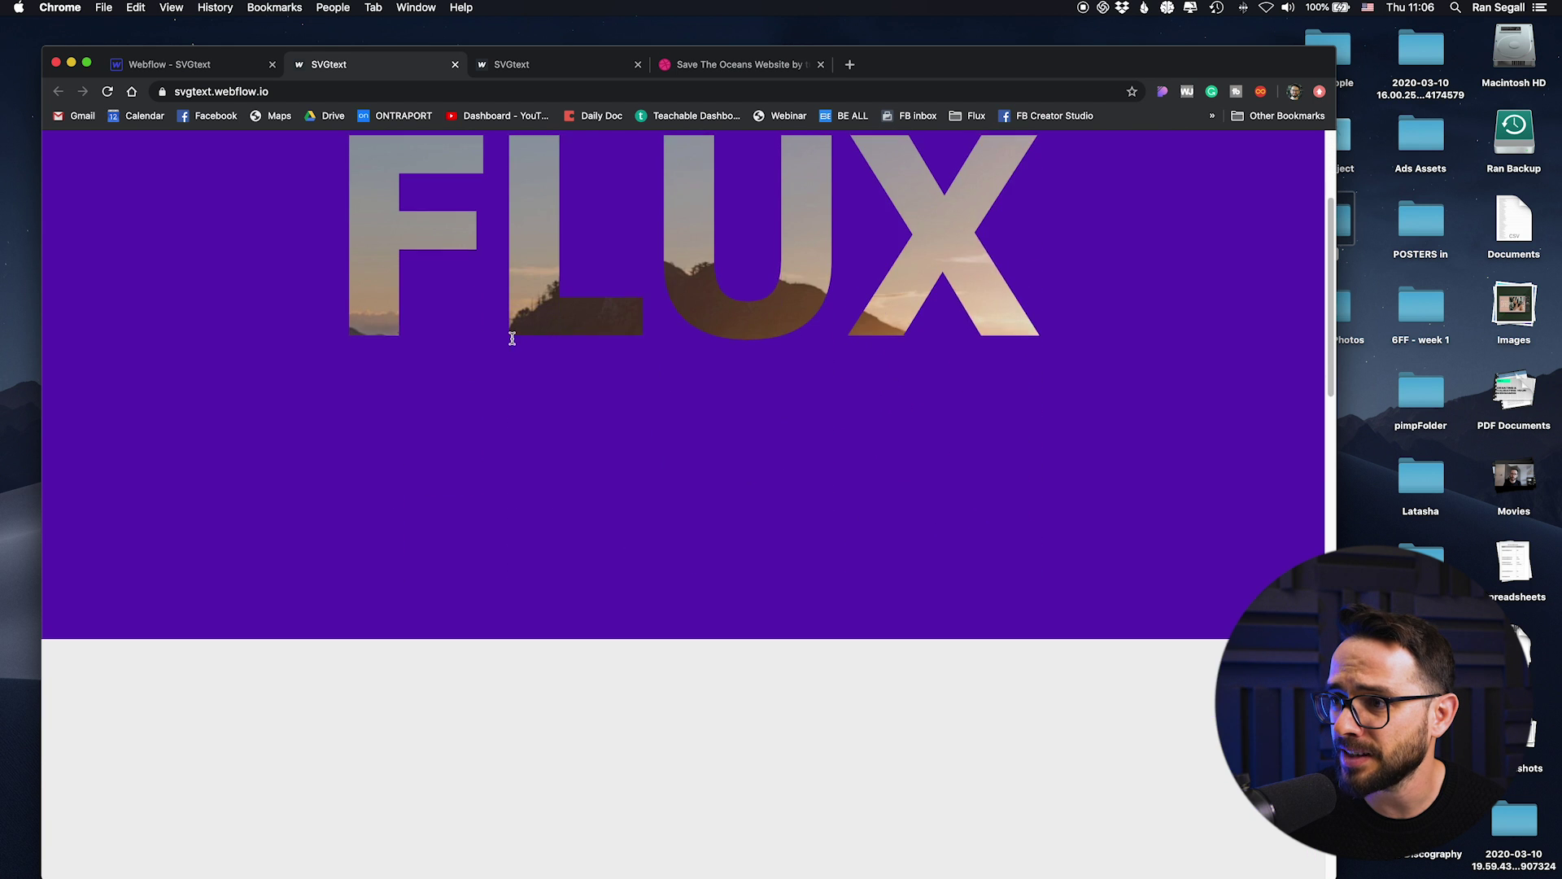
scroll(512, 339, "up", 3)
scroll(513, 338, "down", 8)
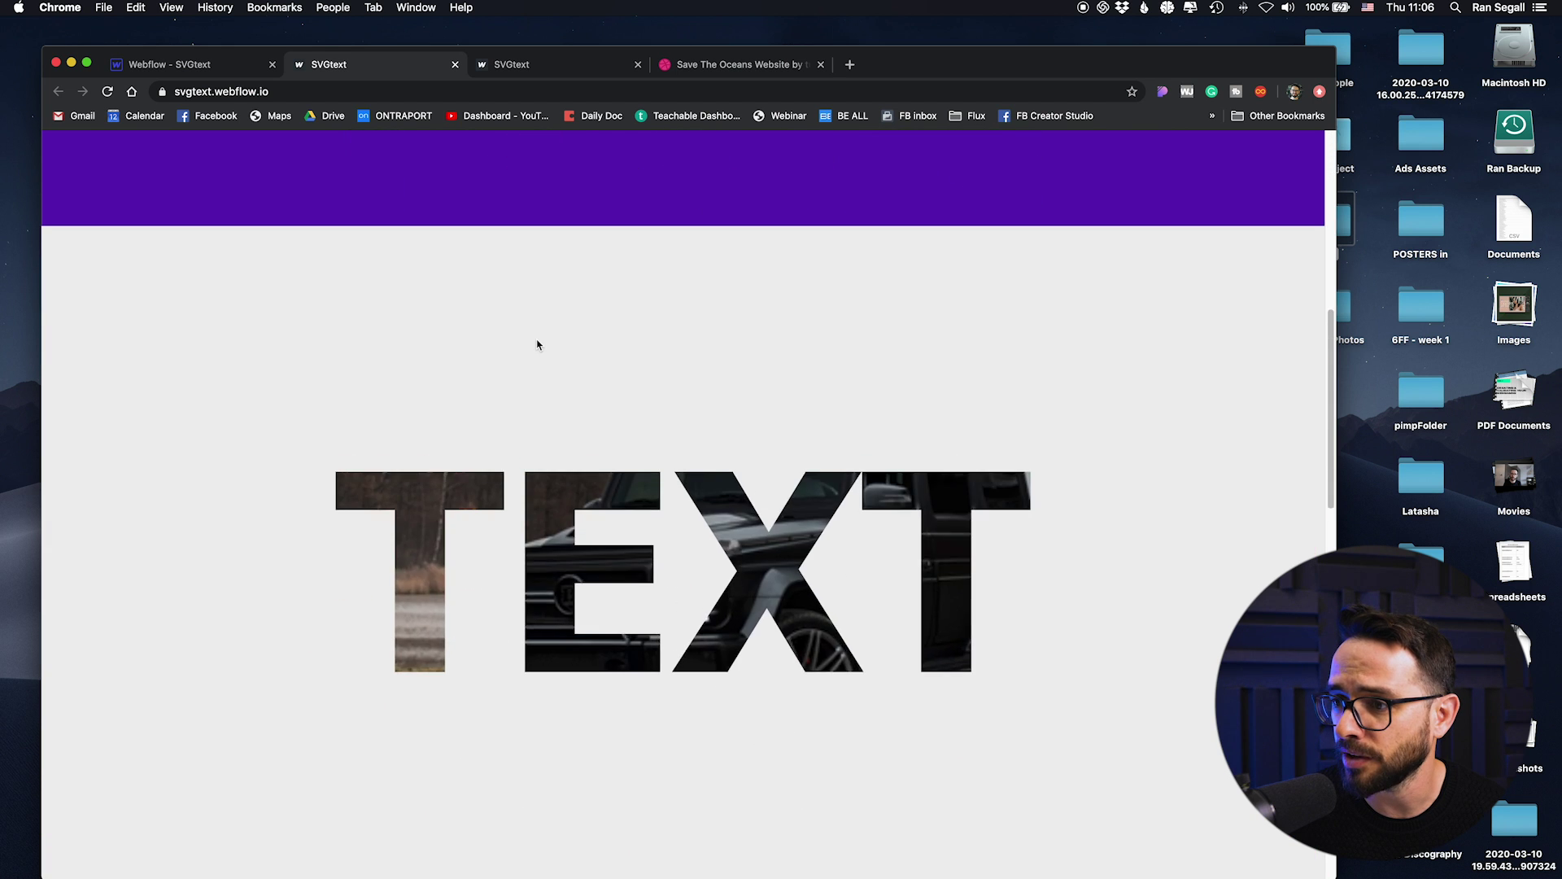
scroll(545, 351, "down", 10)
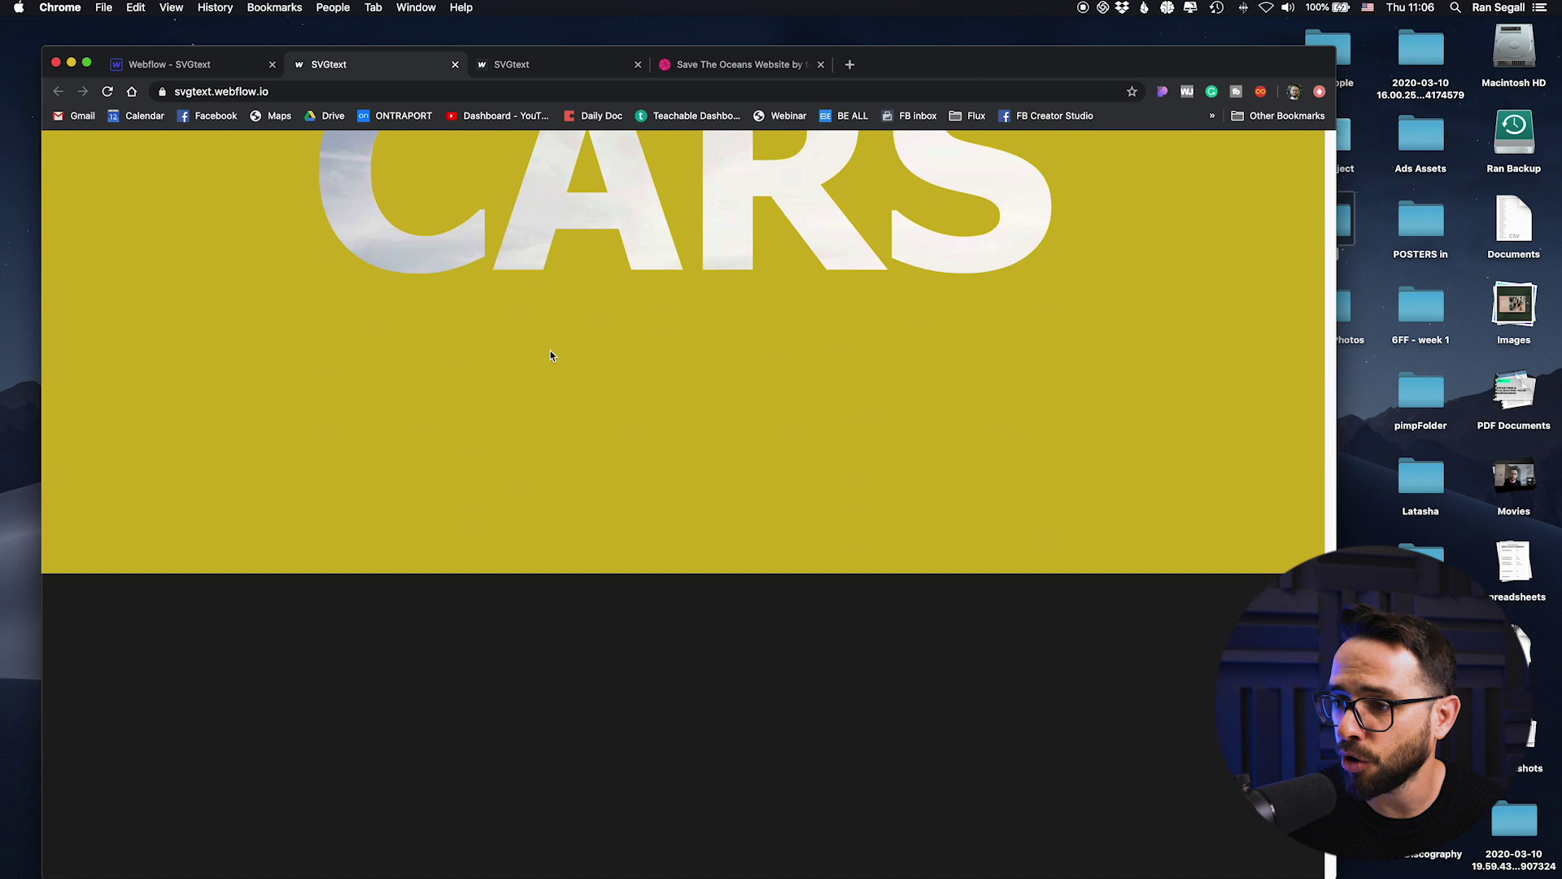
scroll(551, 354, "down", 3)
scroll(558, 363, "up", 4)
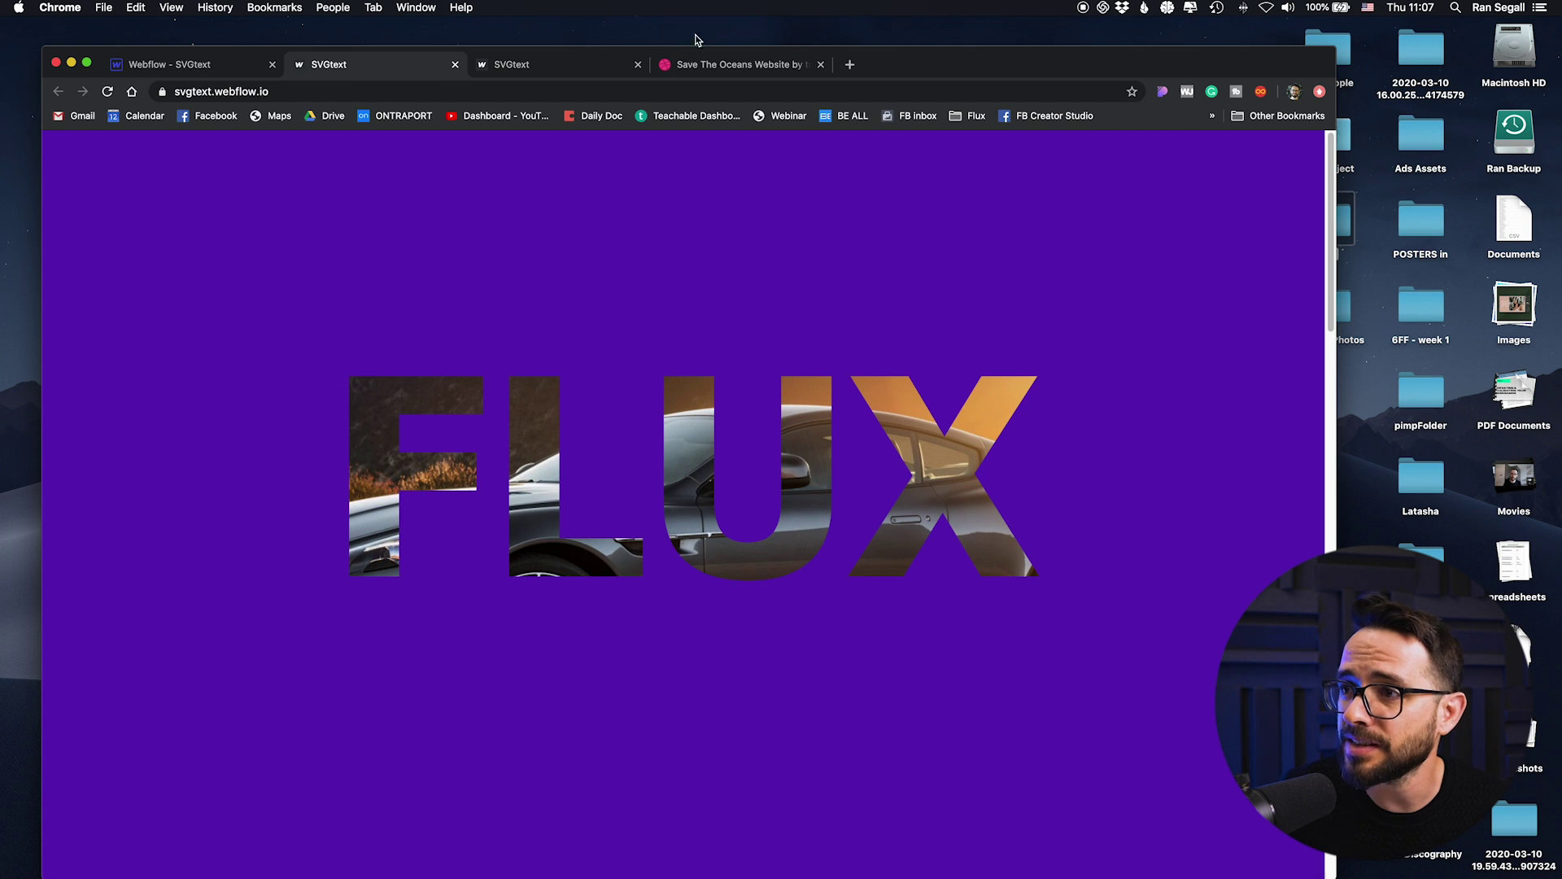
- Return to the Dribbble Save The Oceans shot to compare its ocean-filled STOP lettering
left_click(705, 65)
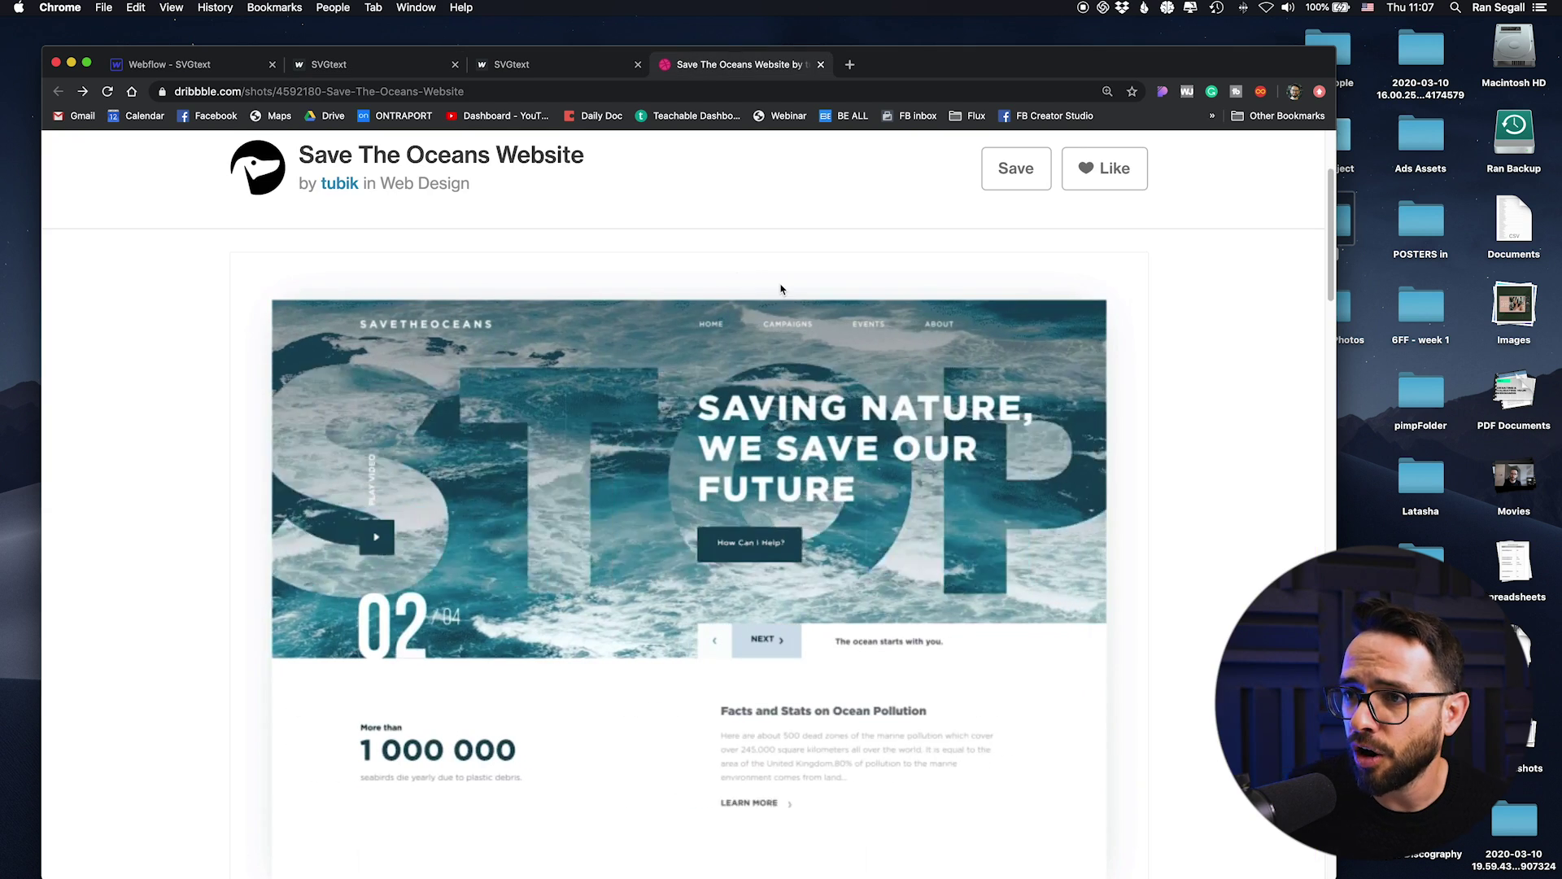